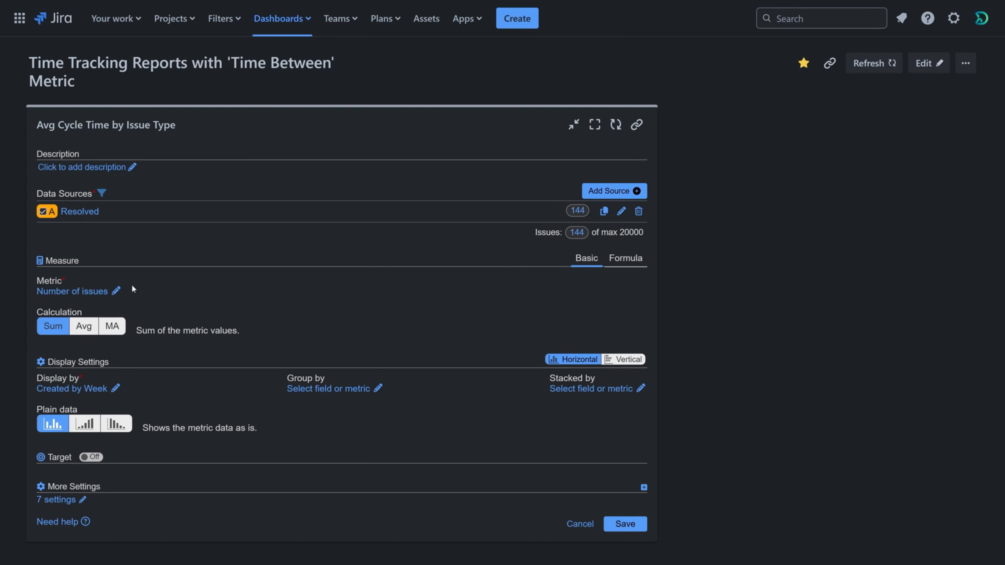
- Replace the Avg Cycle Time by Issue Type gadget's metric with Time between
click(116, 291)
click(268, 183)
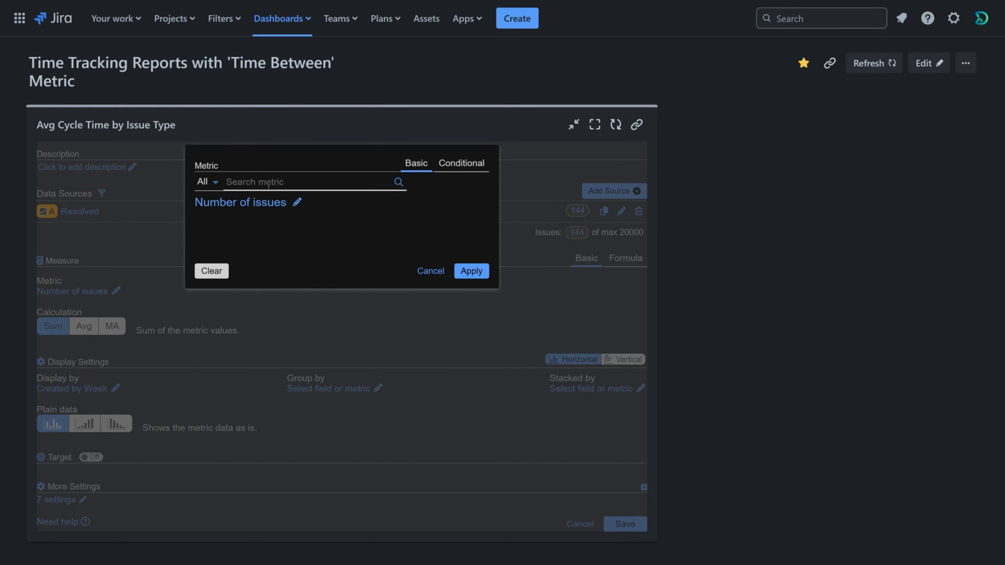
text(Time betwee)
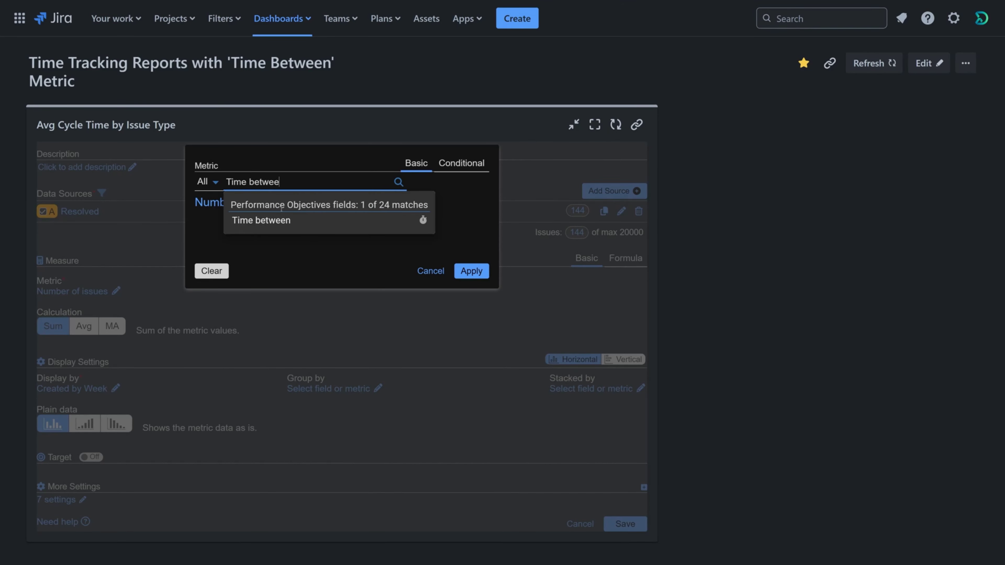
click(285, 220)
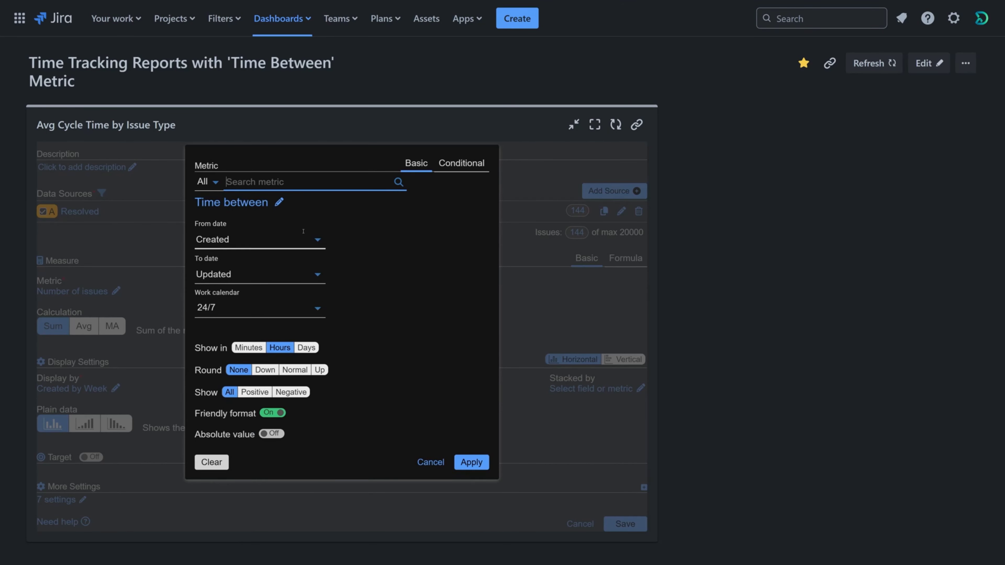
- Set the metric's From date to First date in status, with the status filter In Progress
click(312, 240)
text(firs)
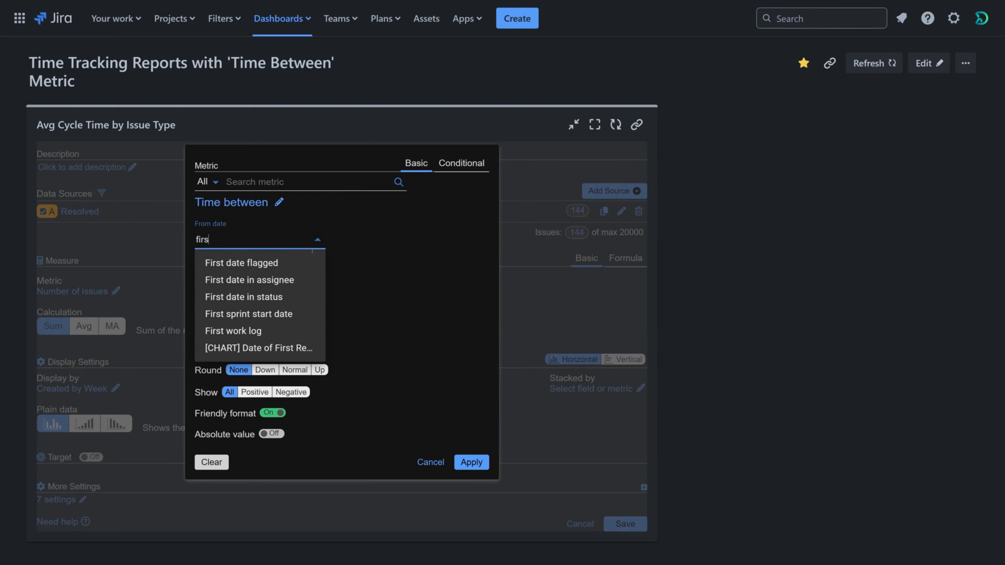
click(308, 296)
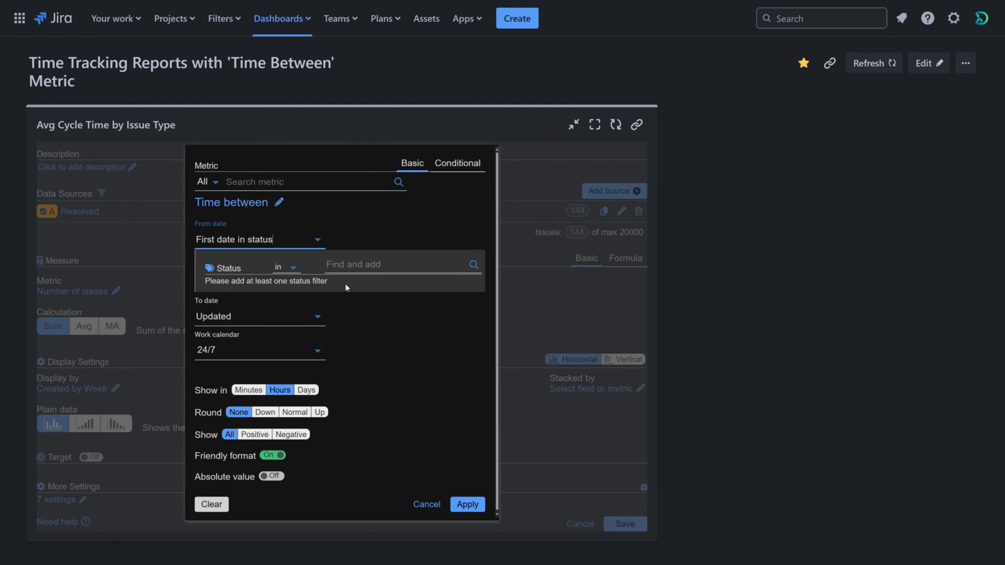
click(347, 271)
click(403, 317)
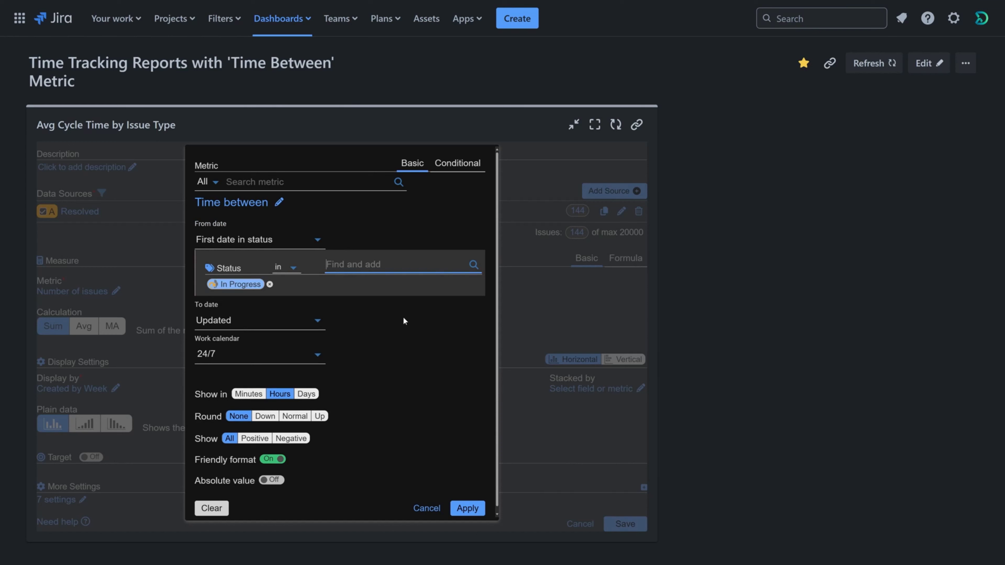
- Set the metric's To date to Resolved with the Los Angeles work calendar, show it in Days, and apply
click(302, 320)
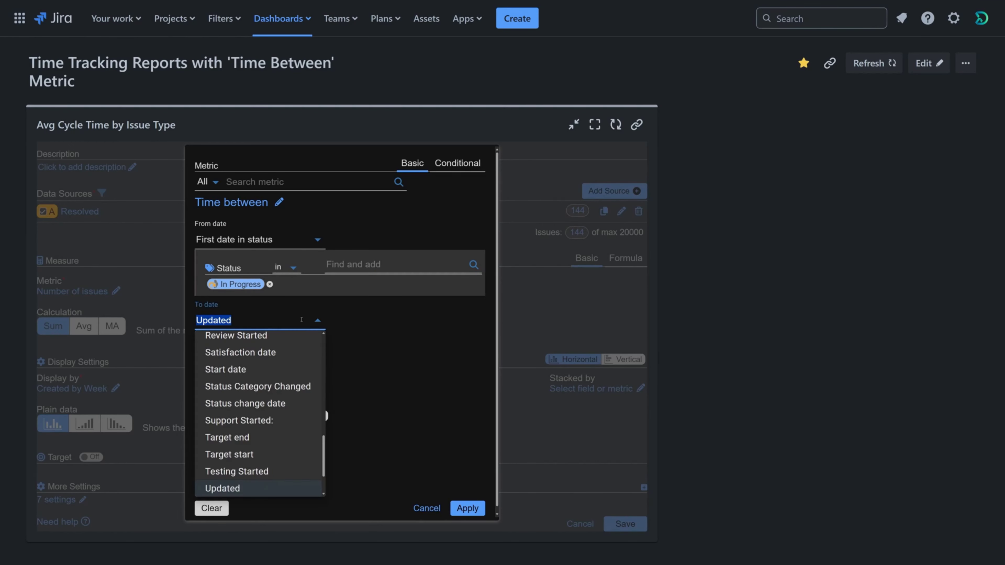
text(res)
click(300, 341)
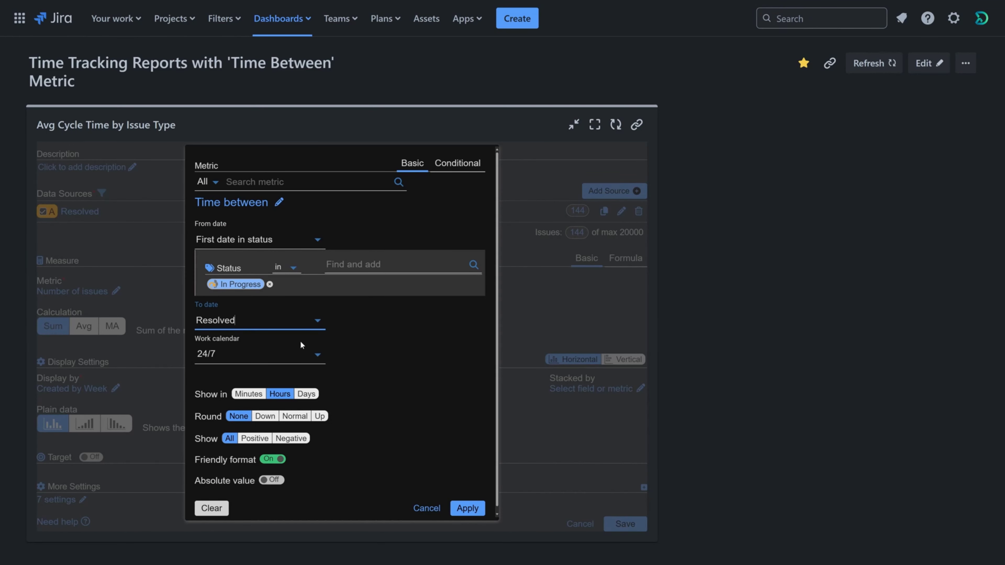
click(318, 359)
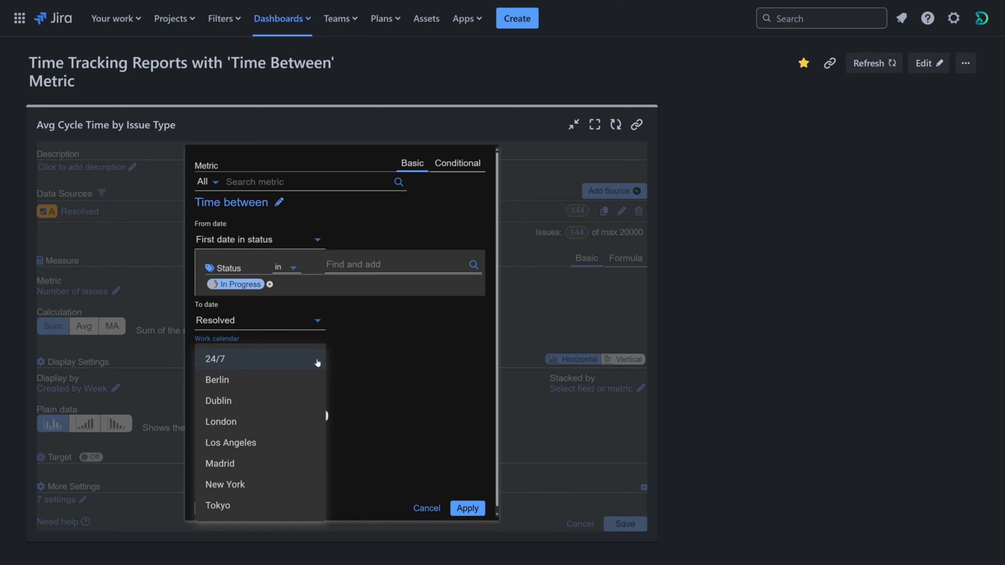
click(295, 443)
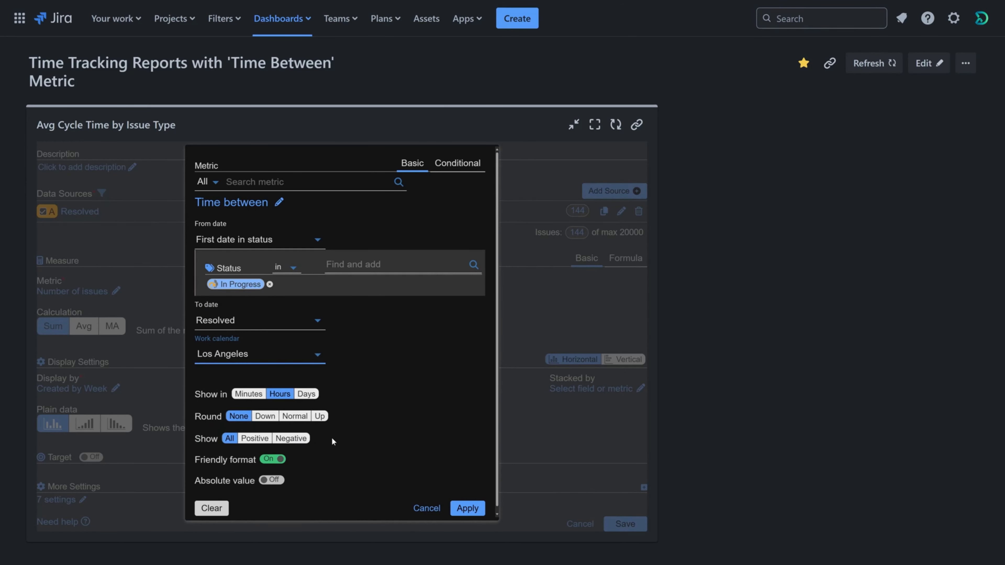
click(308, 393)
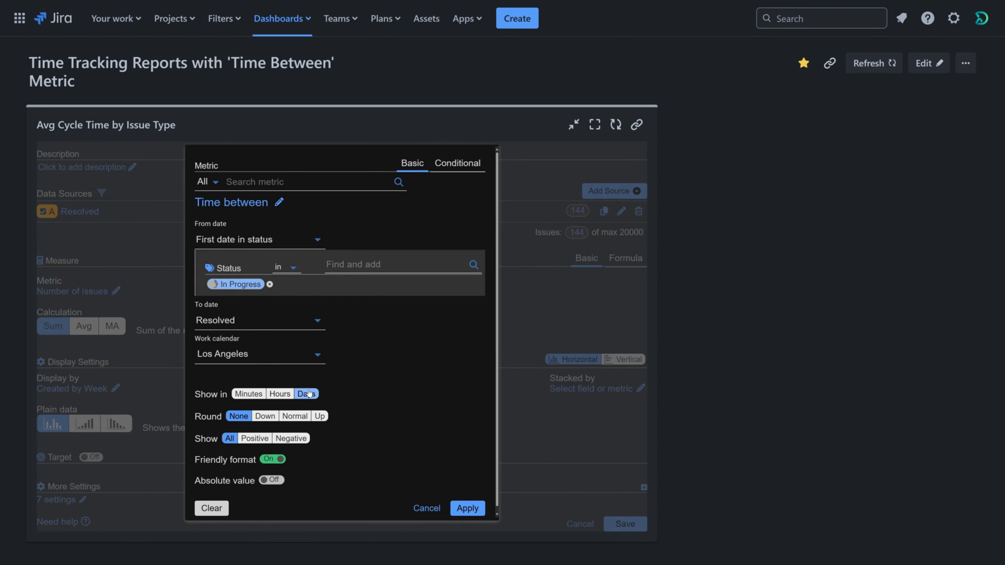
click(459, 508)
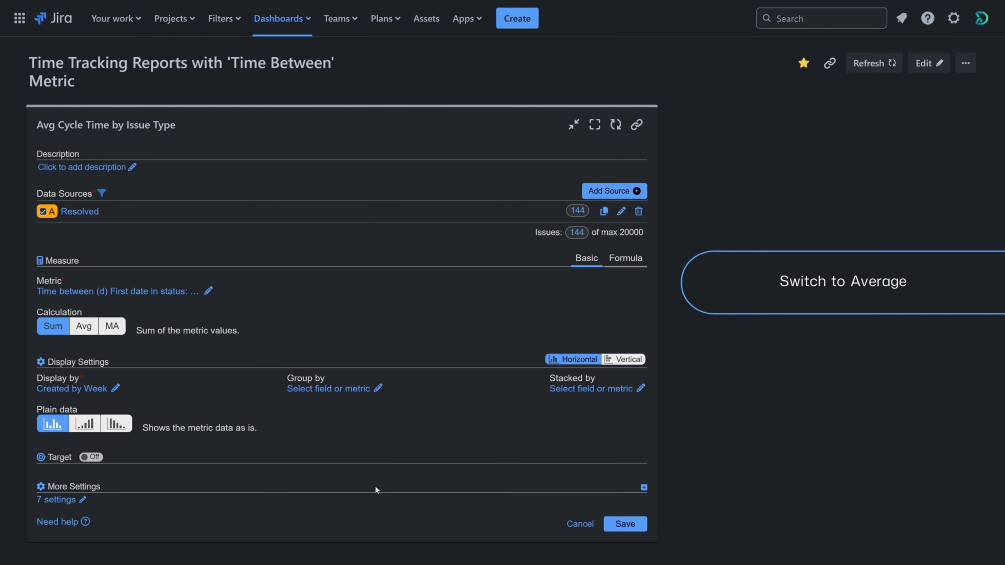
- Change the metric's calculation to Avg and display the chart by Issue Type, saving the gadget
click(84, 326)
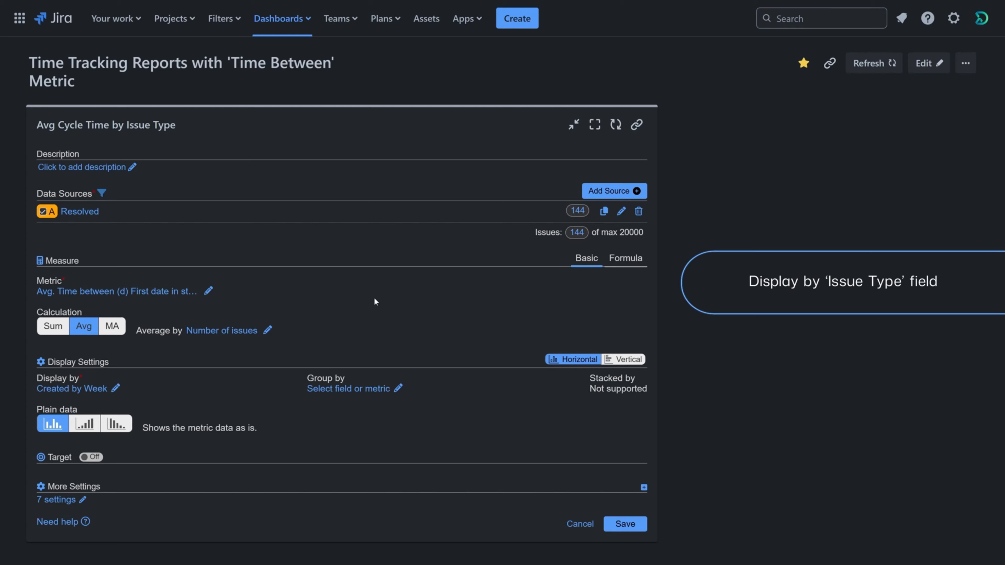
click(118, 388)
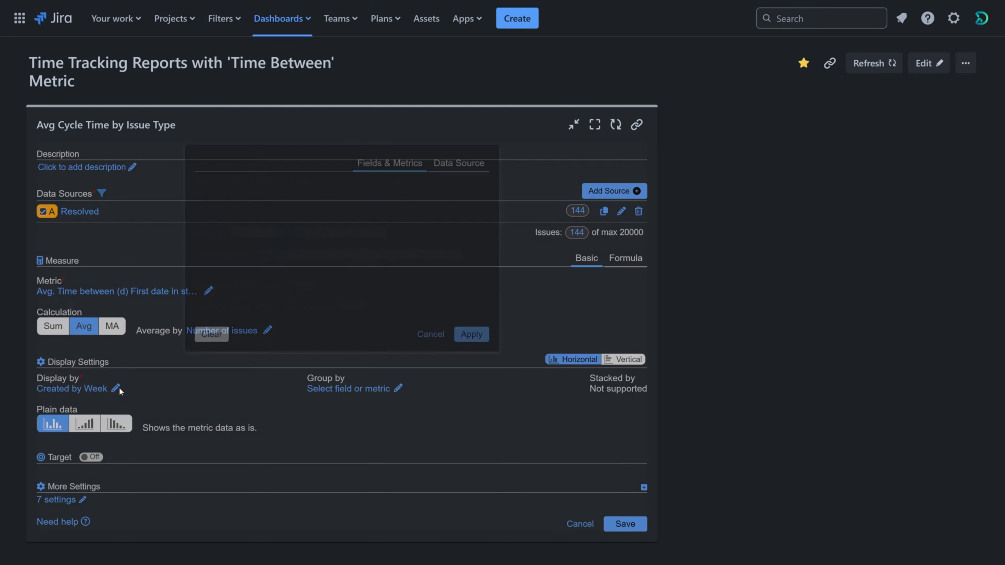
click(312, 182)
text(Issue)
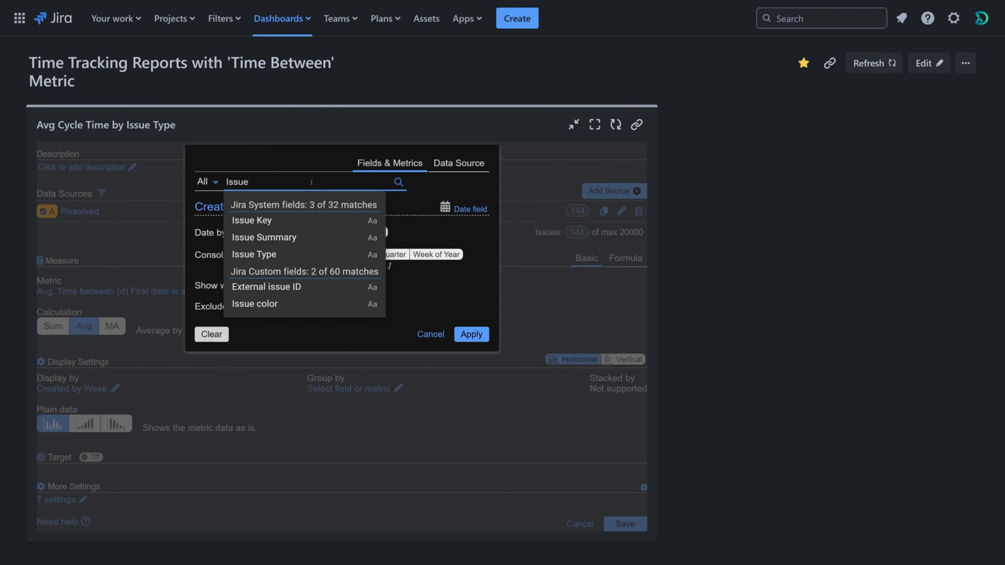
click(317, 254)
click(463, 278)
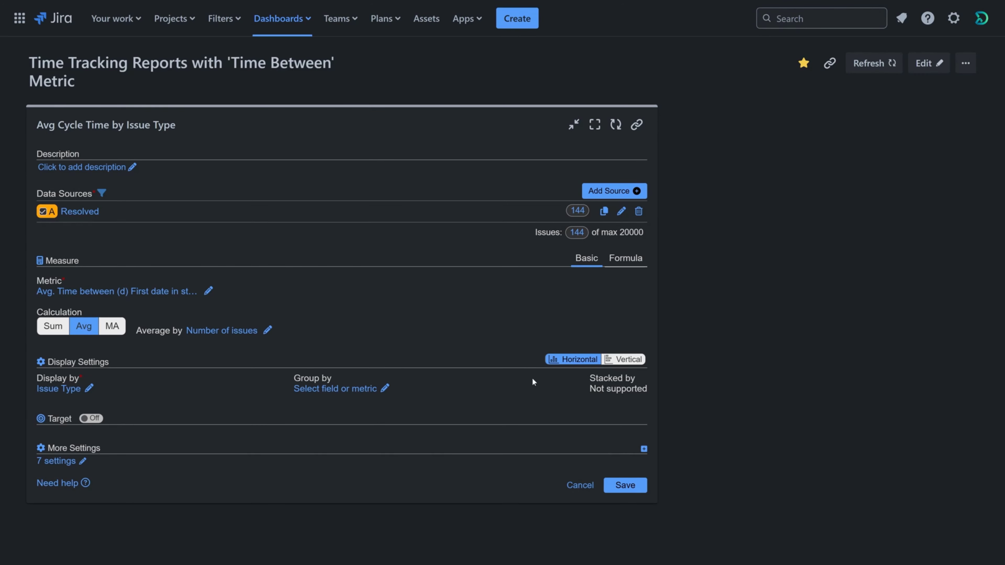
click(626, 485)
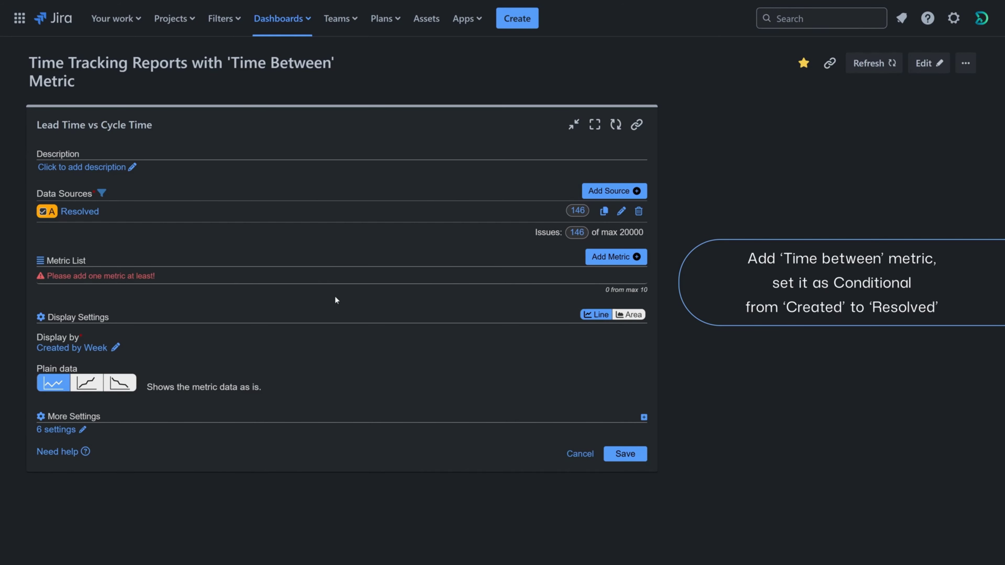
- Add a conditional Time between metric with the alias "Avg. Lead Time" to the Lead Time vs Cycle Time gadget
click(604, 257)
click(461, 163)
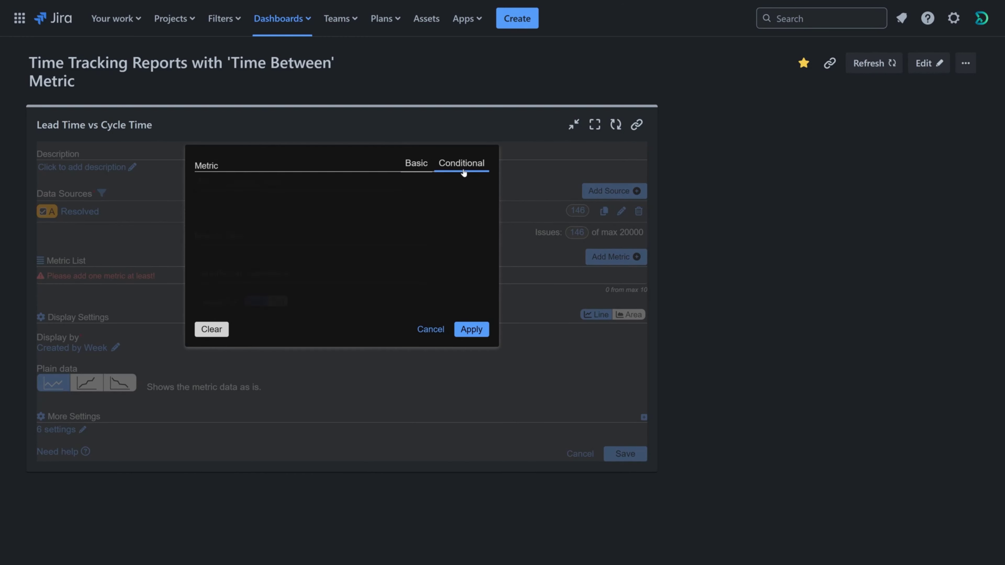
click(354, 183)
text(Time b)
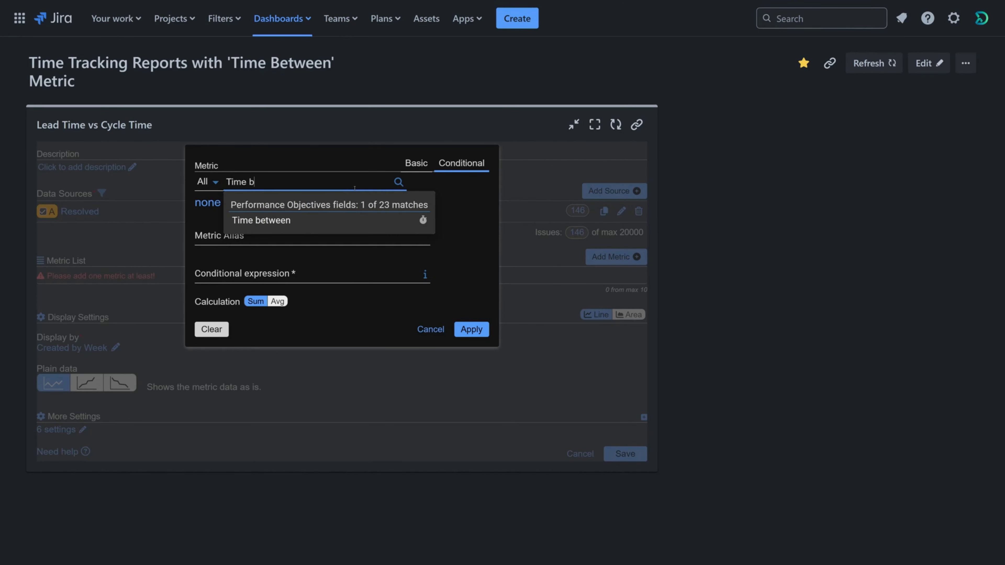
text(e)
click(351, 220)
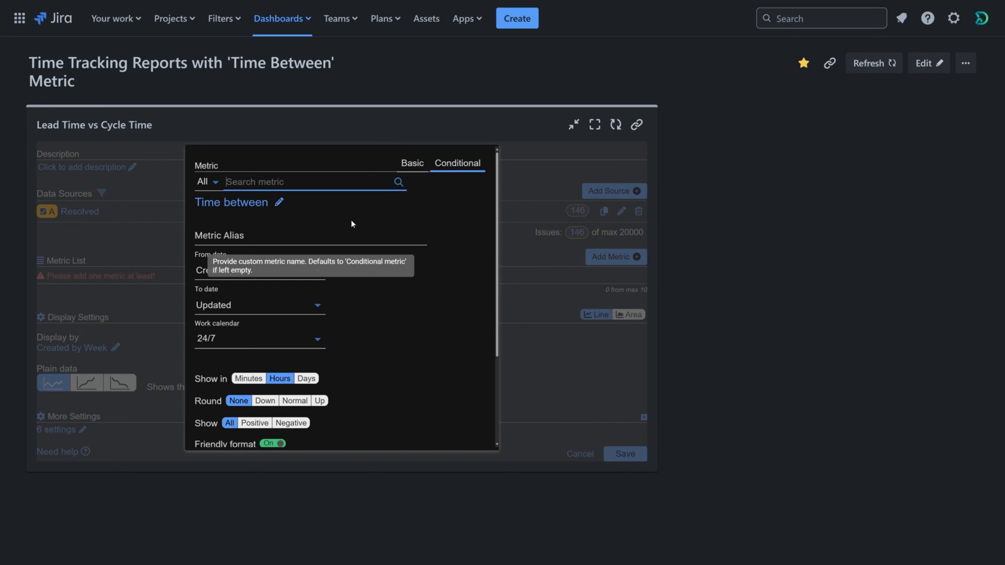
click(296, 235)
text(Avg. Lead Time)
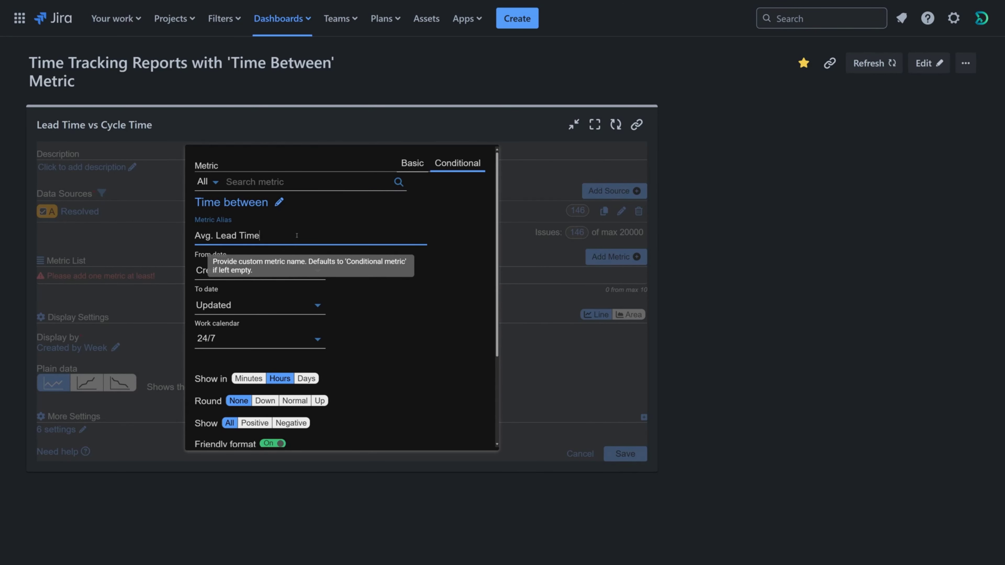
- Set the Avg. Lead Time metric's To date to Resolved, with the Los Angeles work calendar and values shown in Days
click(319, 304)
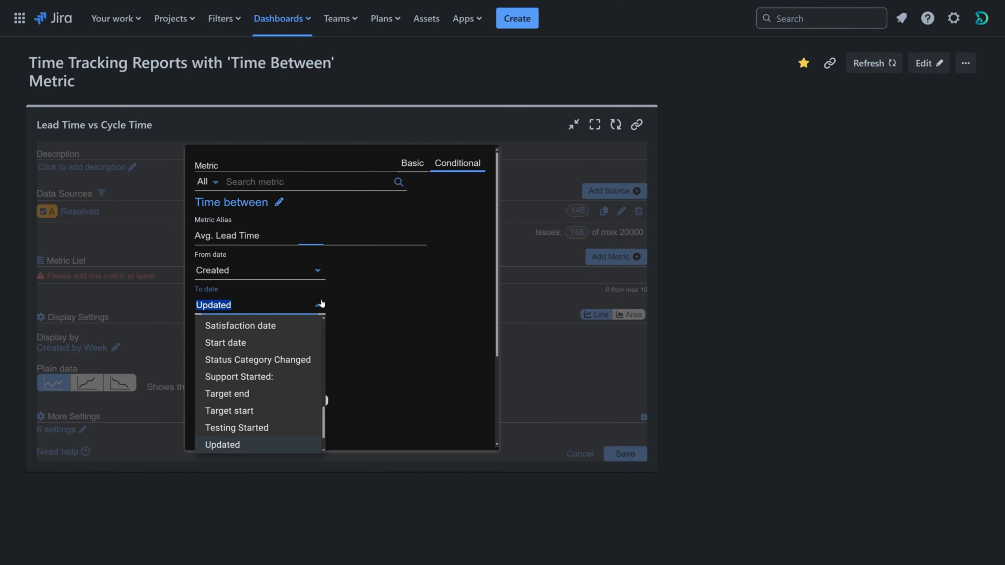
text(Res)
click(306, 328)
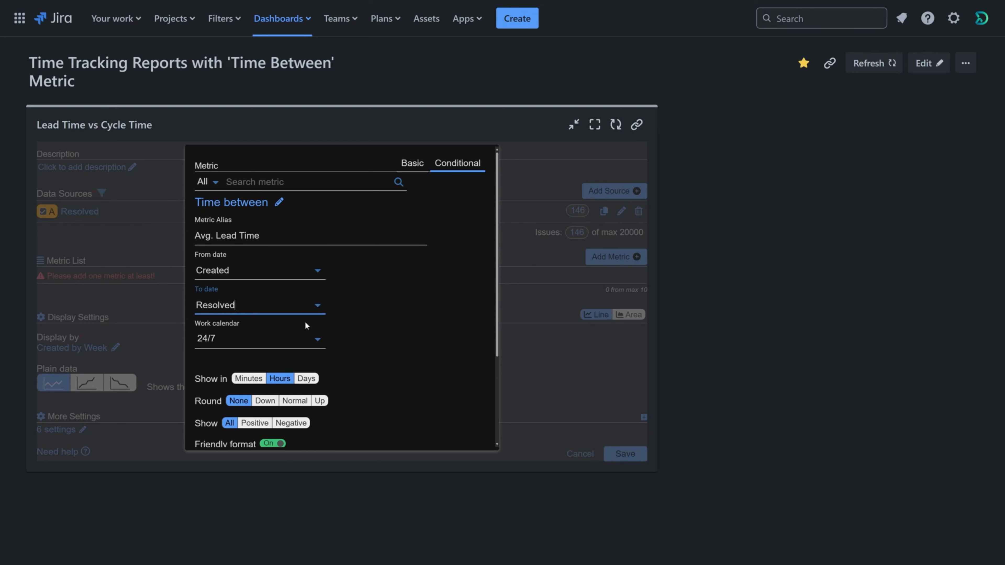
click(314, 340)
click(308, 371)
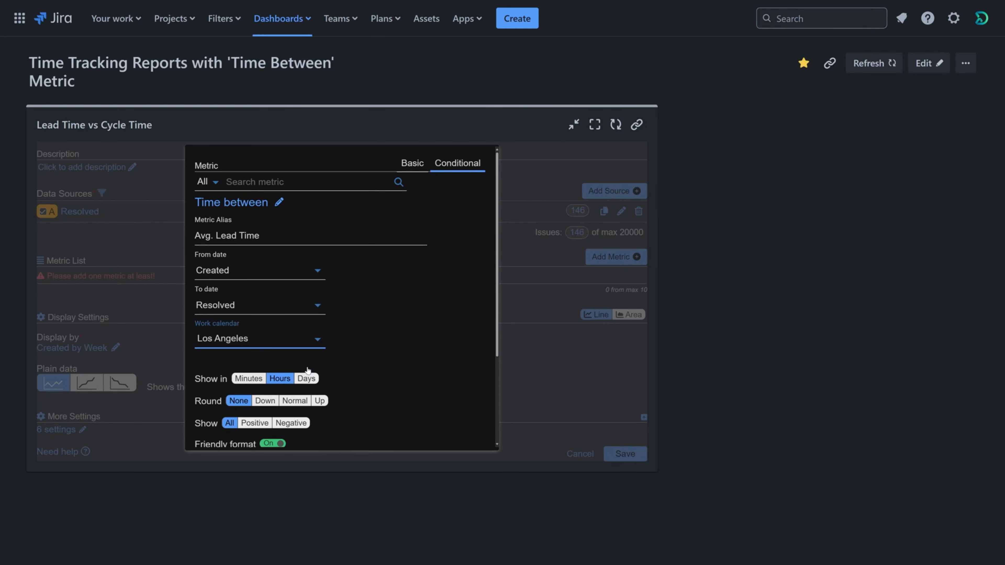
click(307, 379)
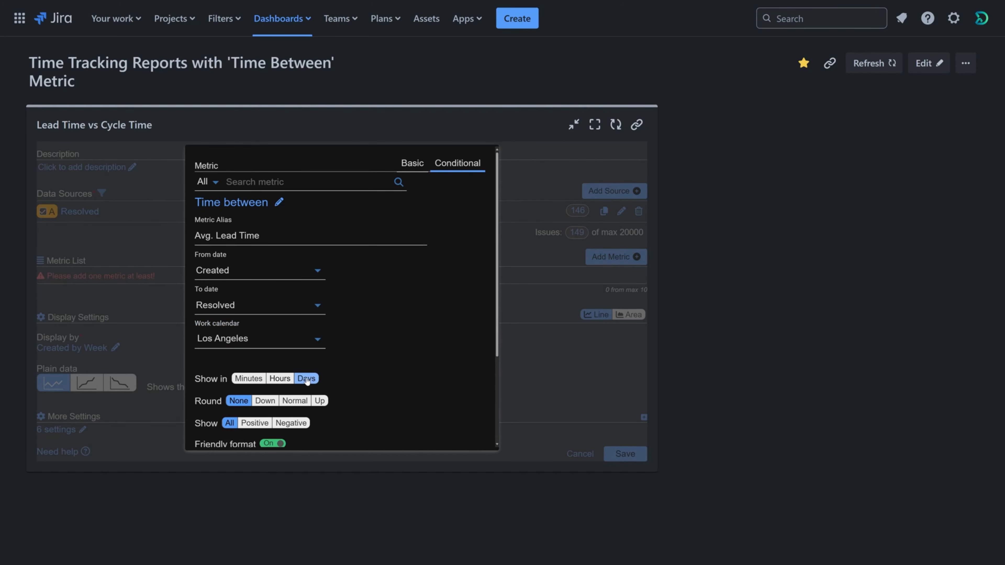
- Enter P as the conditional expression, set the calculation to Avg, and apply the Avg. Lead Time metric
scroll(368, 370, down, 3)
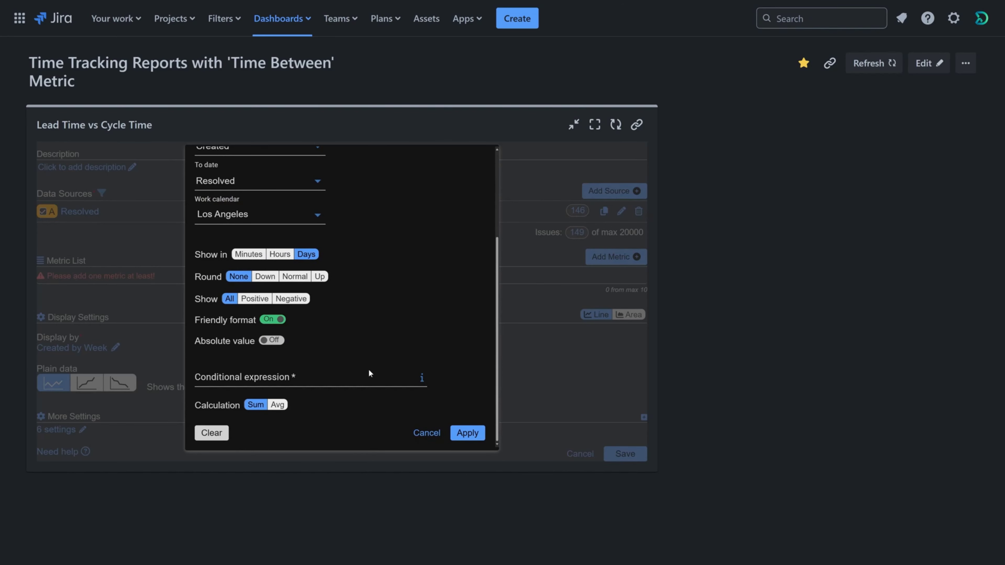
click(369, 377)
text(P)
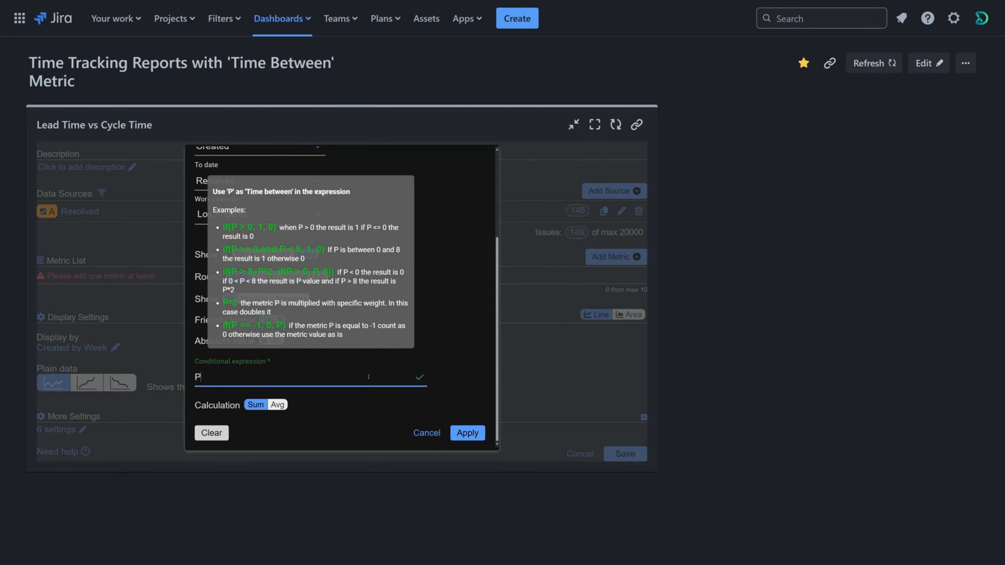
click(278, 405)
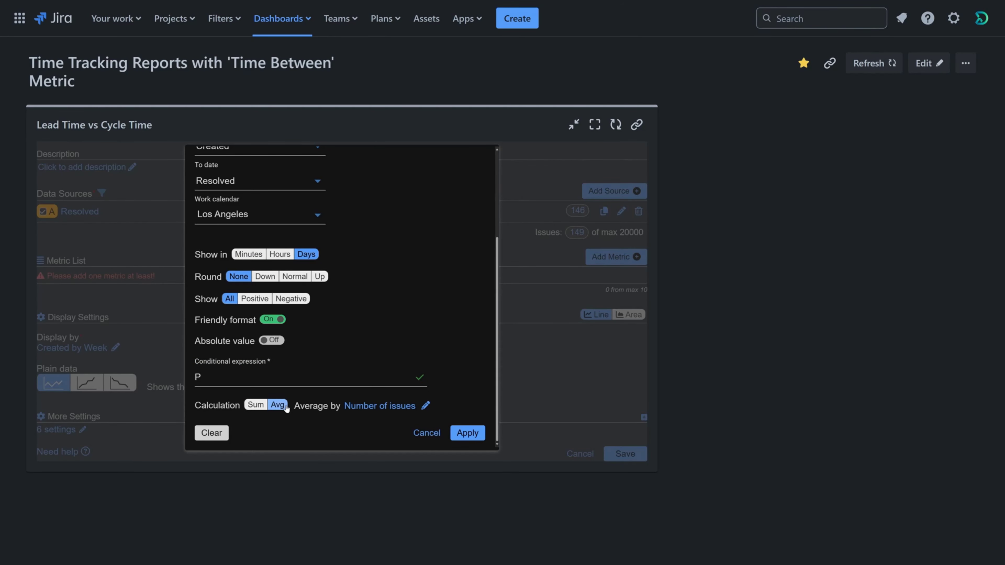
click(464, 433)
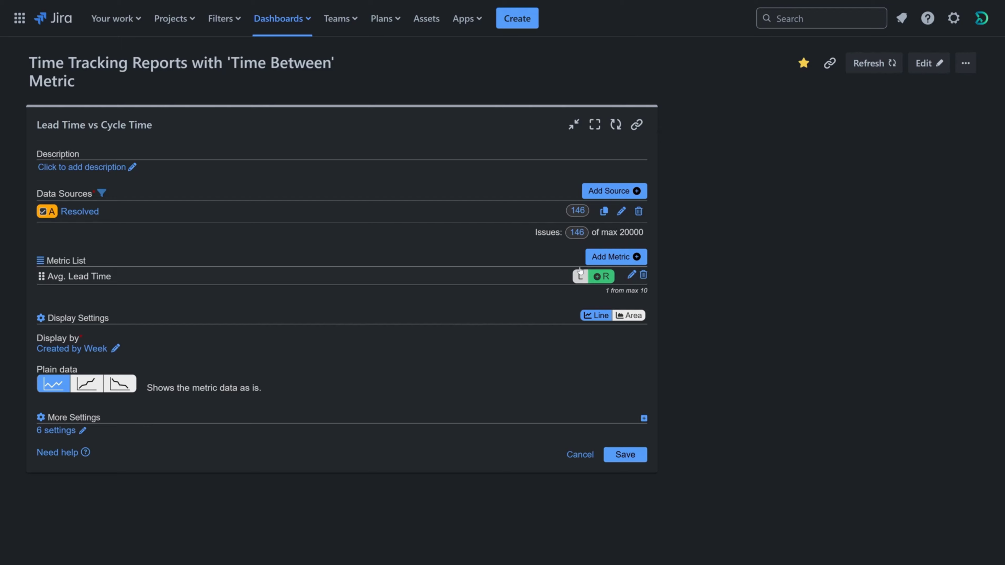
- Add a second conditional Time between metric with the alias "Avg. Cycle Time"
click(597, 257)
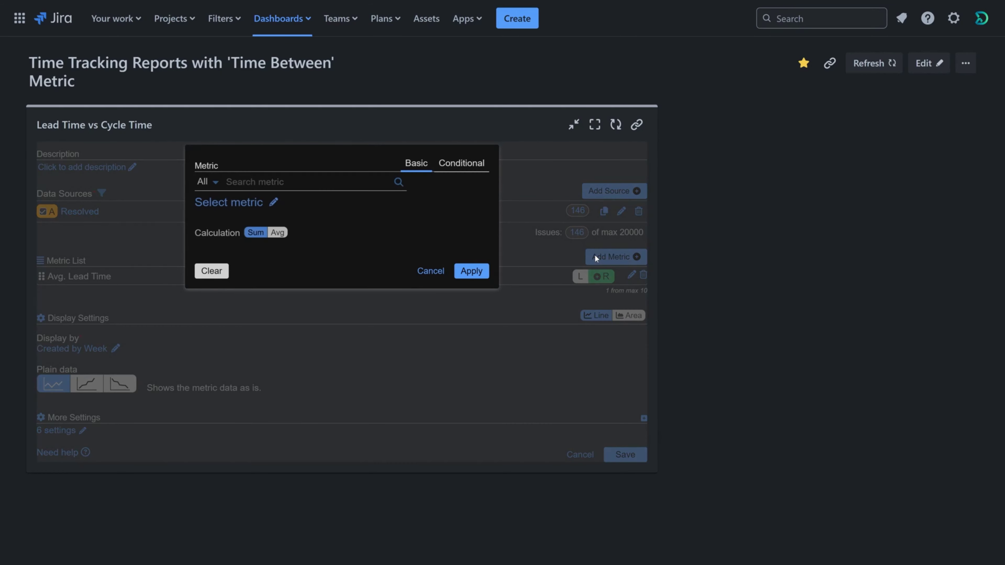
click(463, 169)
click(359, 182)
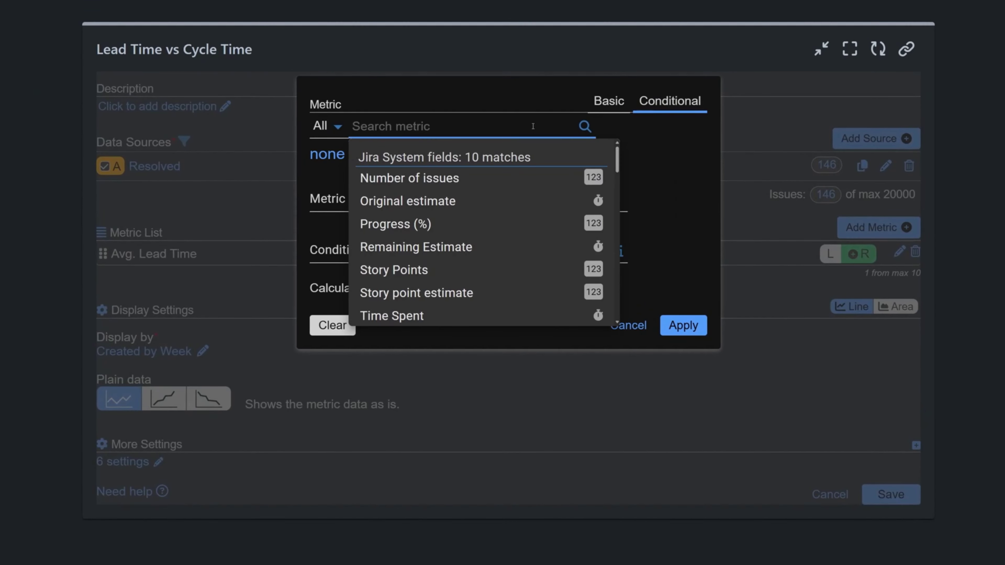
text(Time bet)
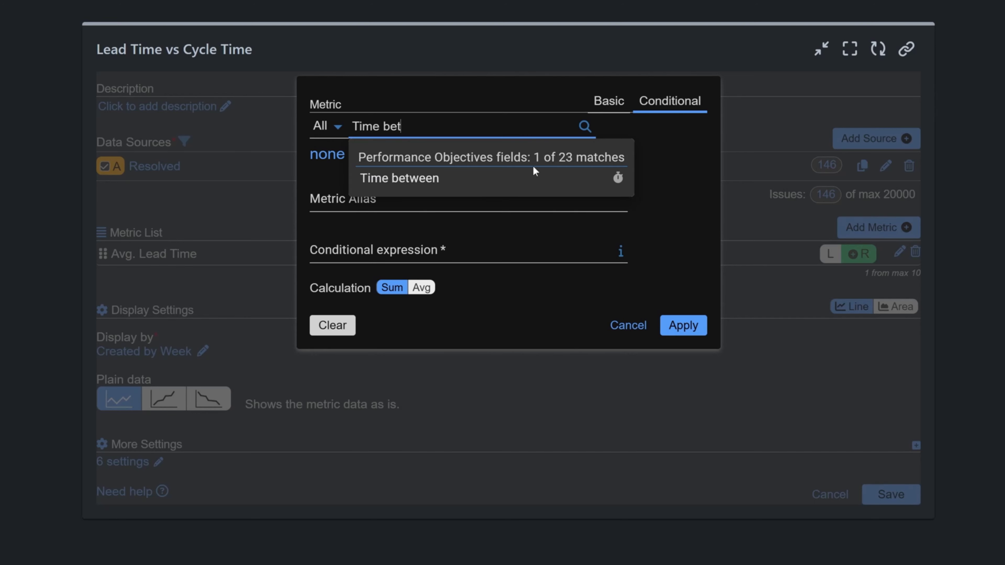
click(537, 180)
click(524, 188)
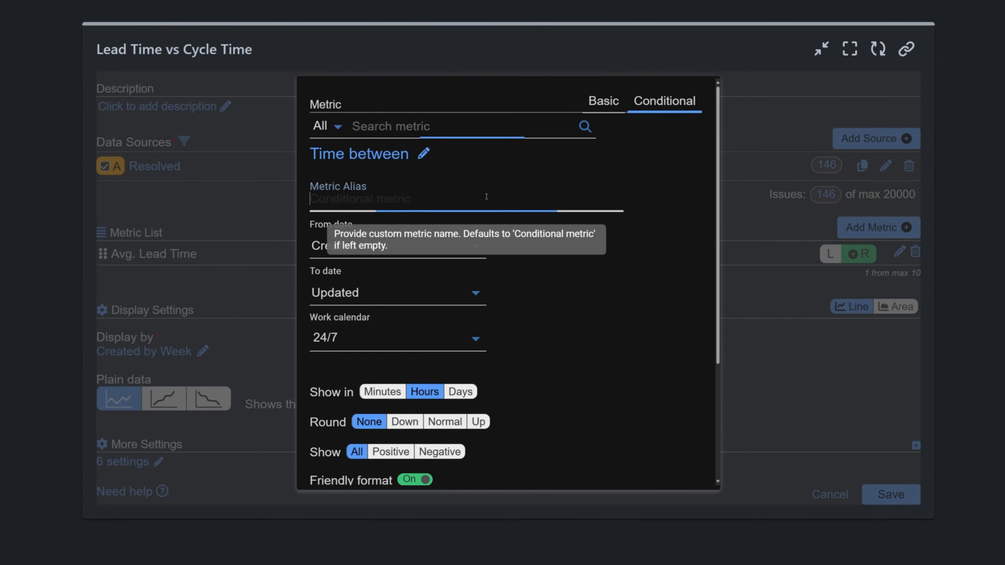
text(Avg. Cycle Time)
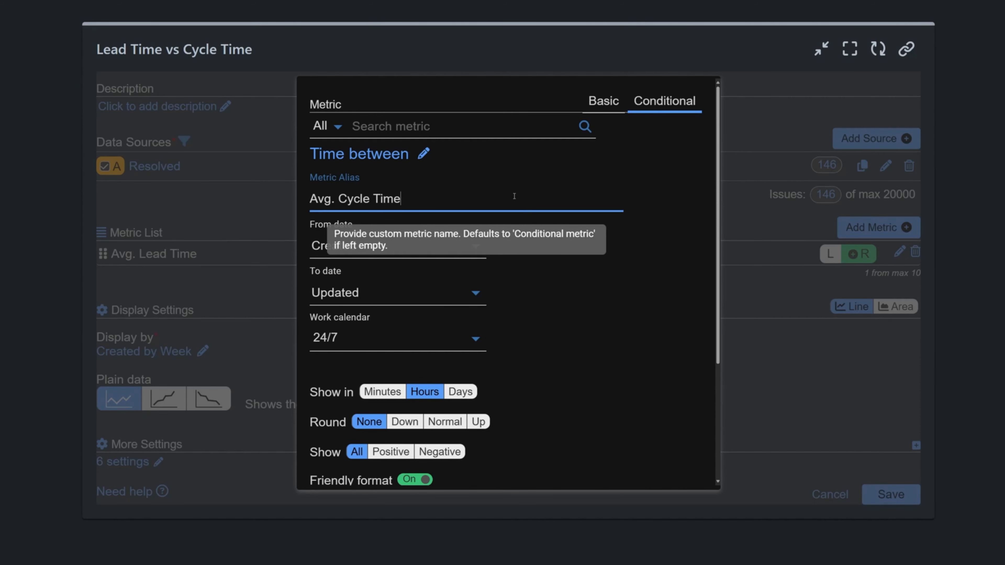
- Set the Avg. Cycle Time metric's From date to First date in status with the In Progress status
click(473, 246)
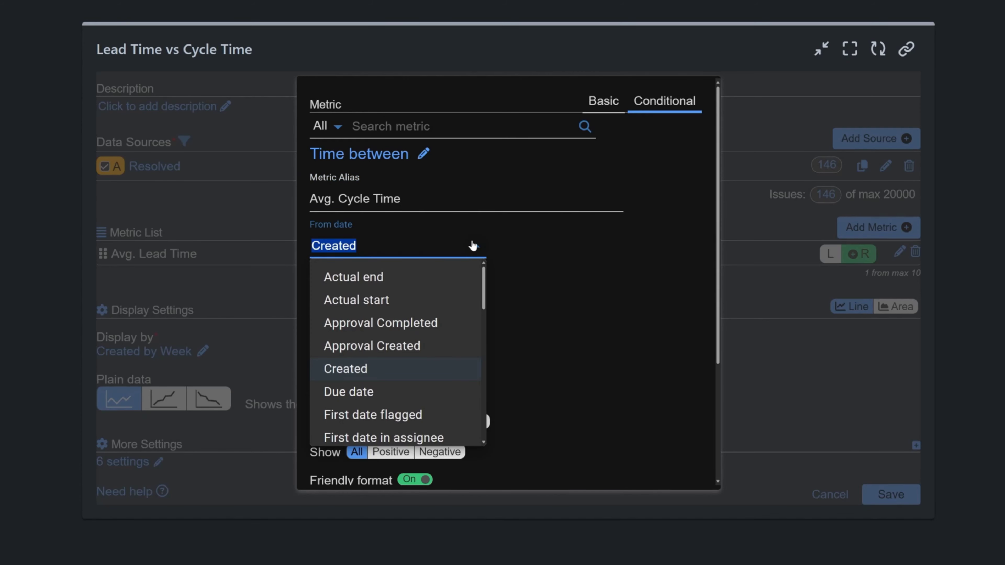
text(First)
click(471, 322)
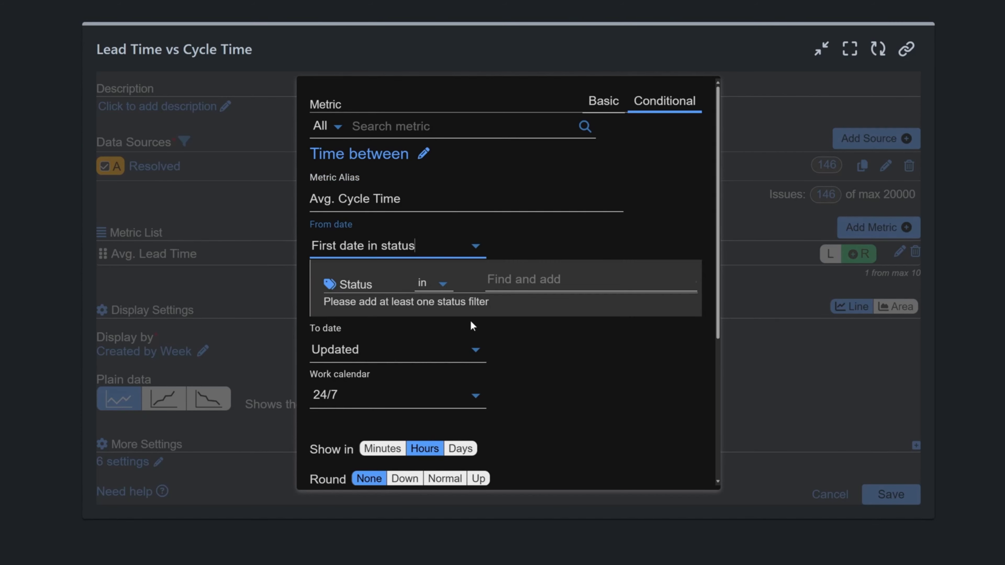
click(585, 280)
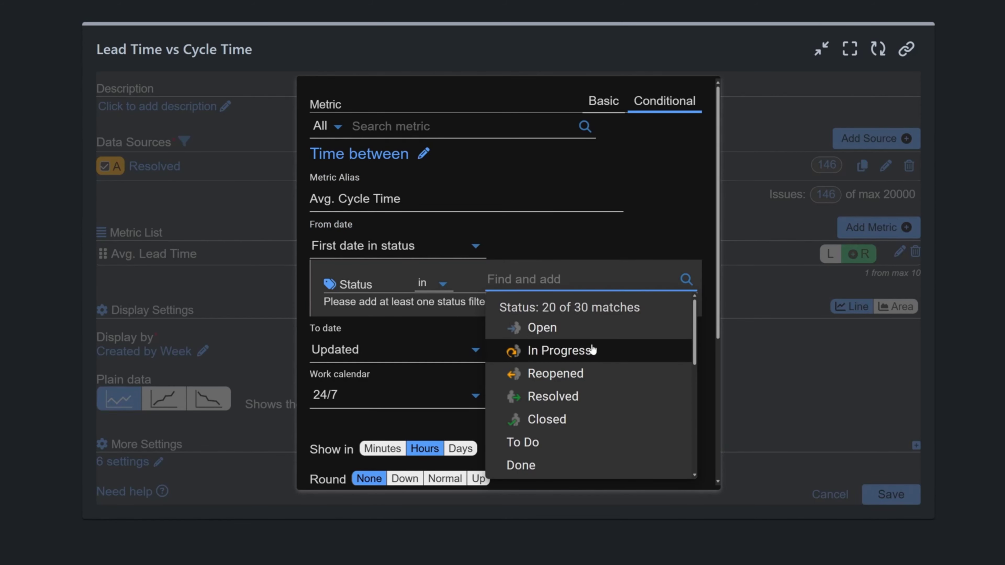
click(592, 350)
- Set the Avg. Cycle Time metric's To date to Resolved, with the Los Angeles work calendar and values shown in Days
click(474, 355)
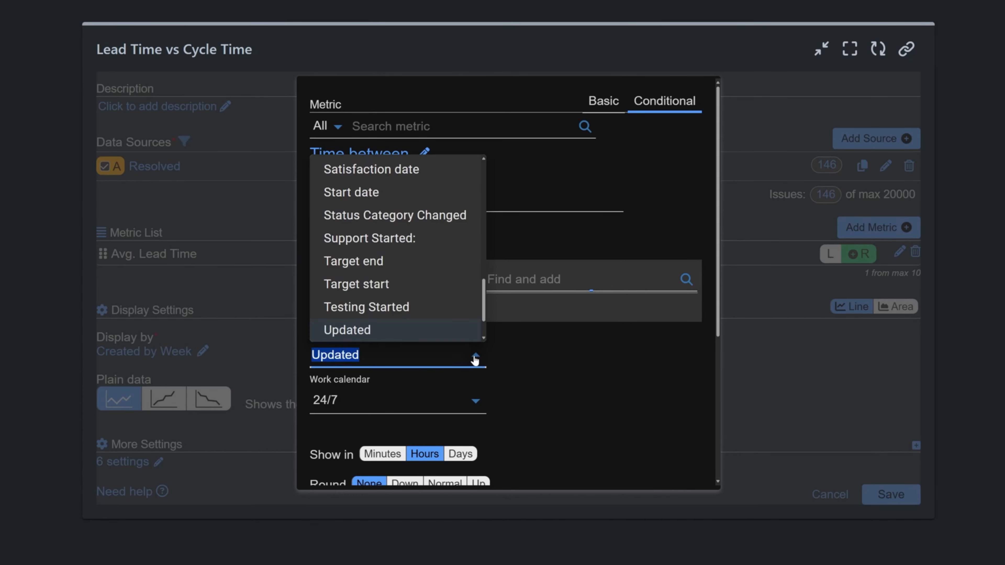
text(res)
click(464, 388)
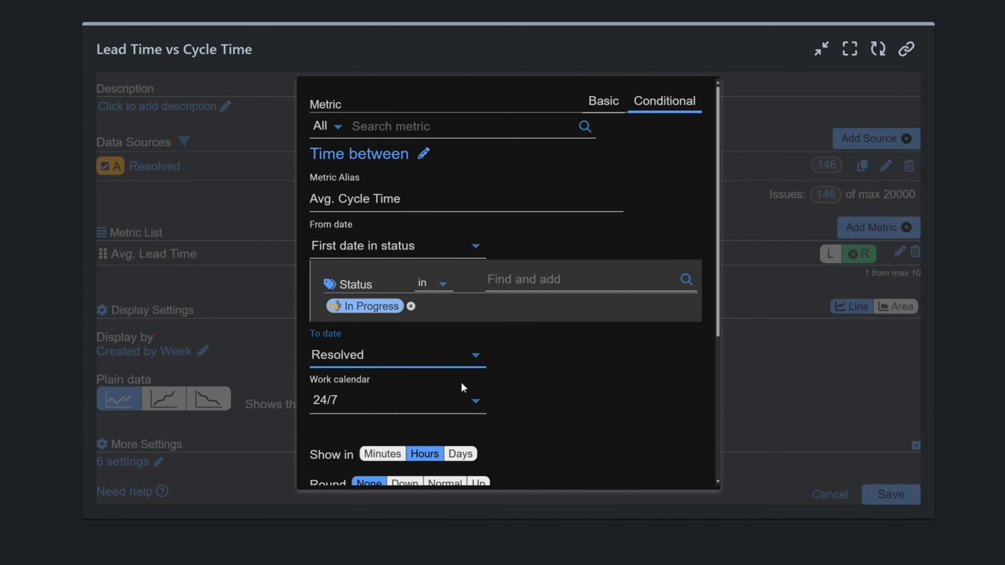
click(475, 404)
click(452, 387)
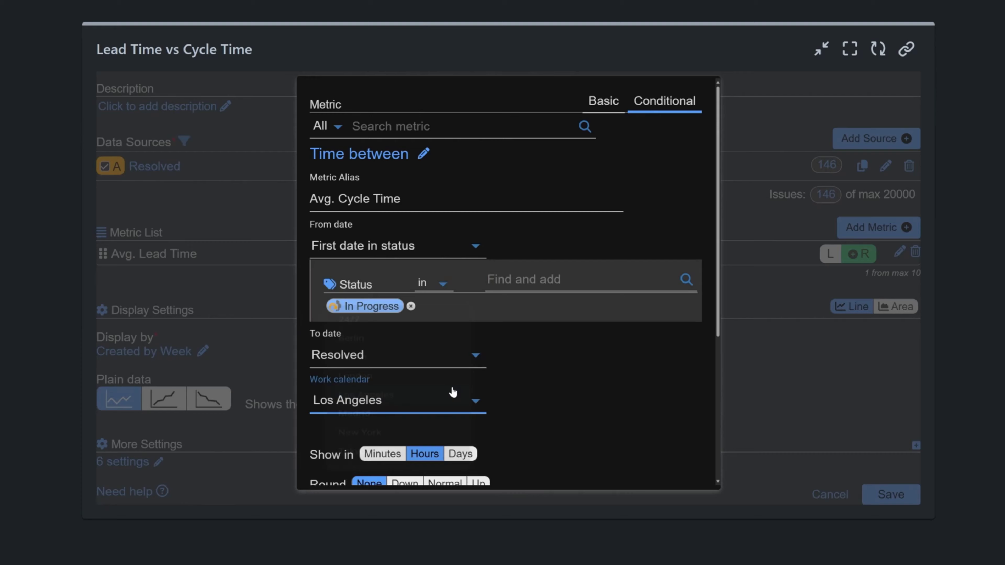
scroll(601, 355, down, 5)
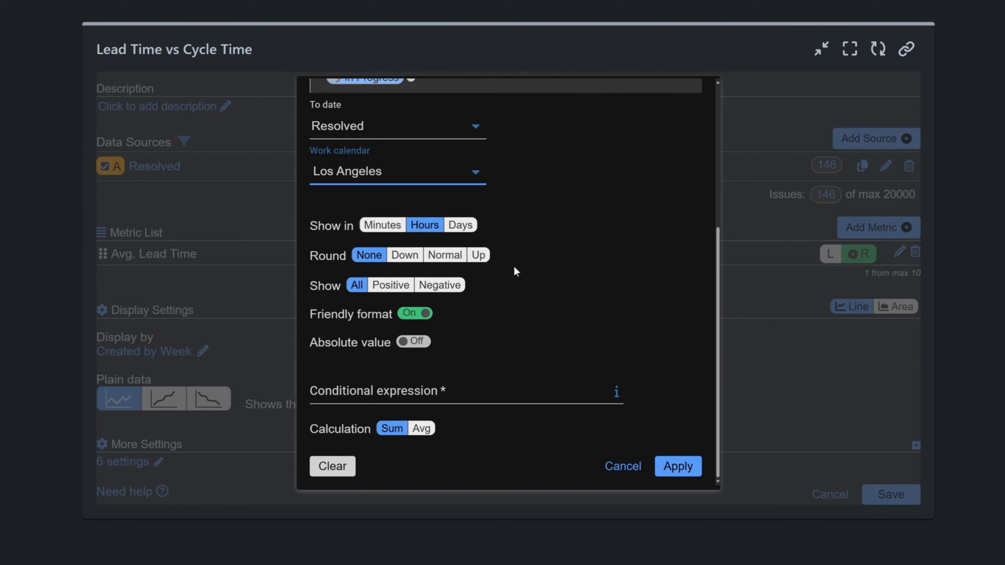
click(460, 224)
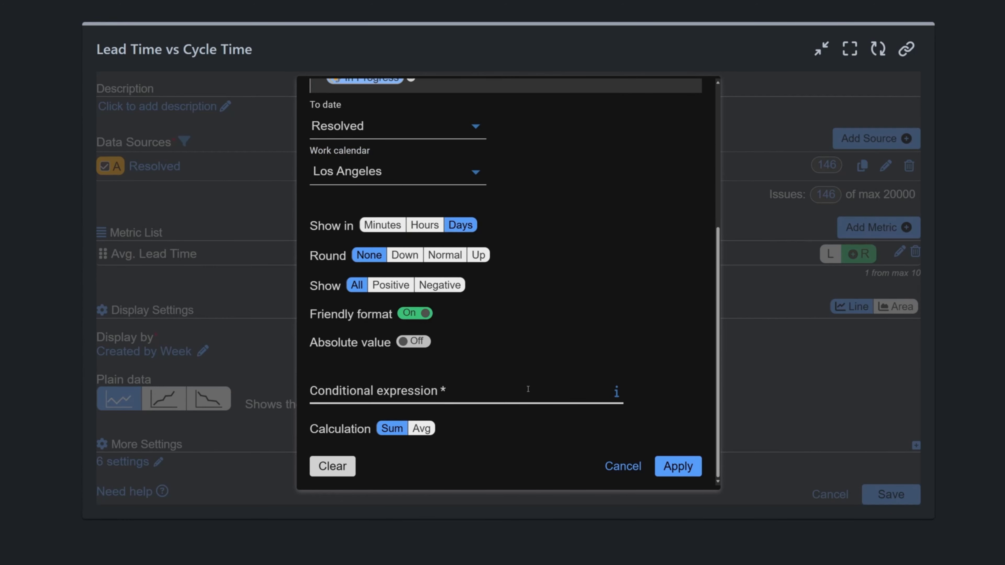
- Enter P as the conditional expression, set the calculation to Avg, and apply the Avg. Cycle Time metric
click(528, 389)
text(P)
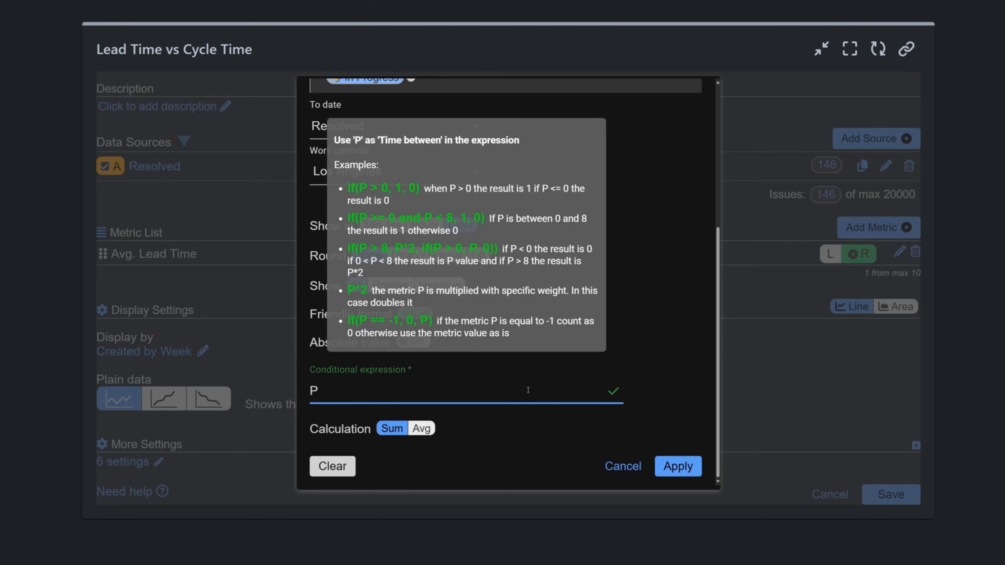
click(421, 429)
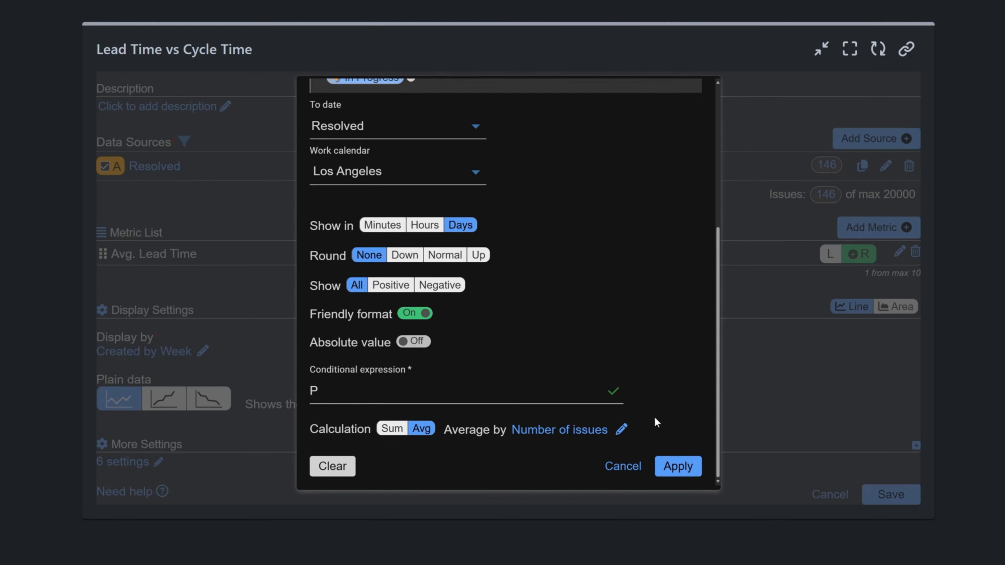
click(678, 466)
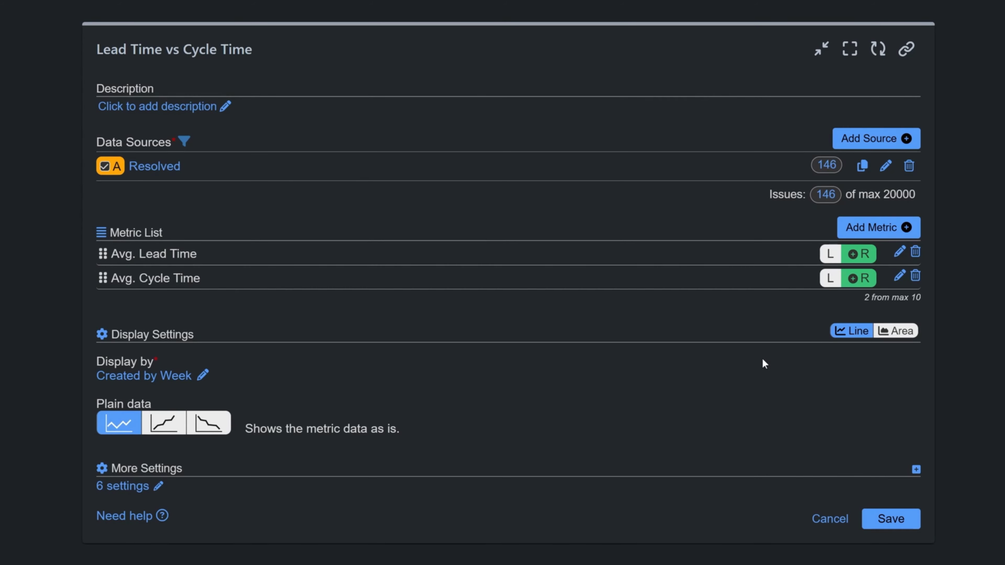
- Assign both metrics to the L axis and display the chart by the Resolved date by Month
click(830, 278)
click(829, 254)
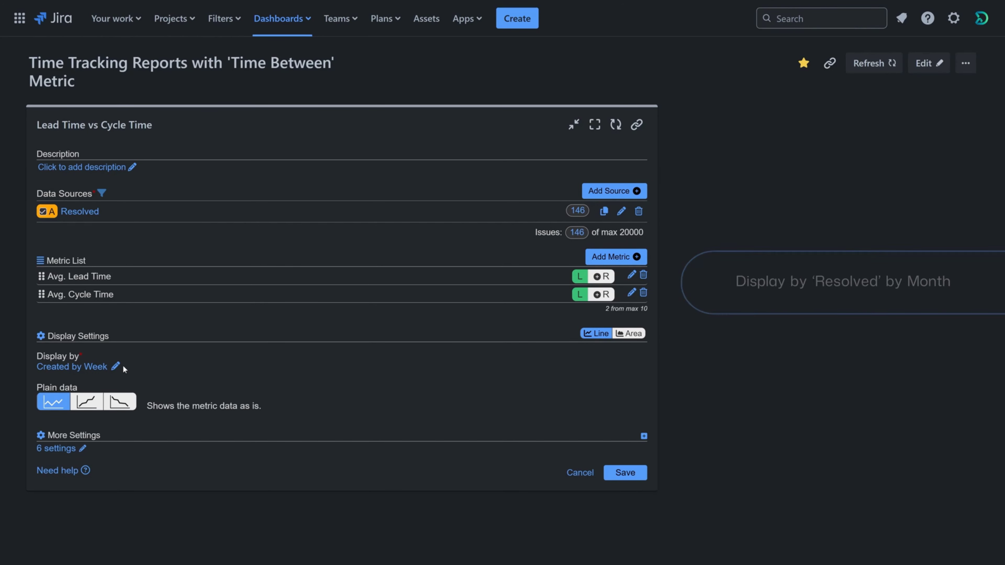
click(115, 365)
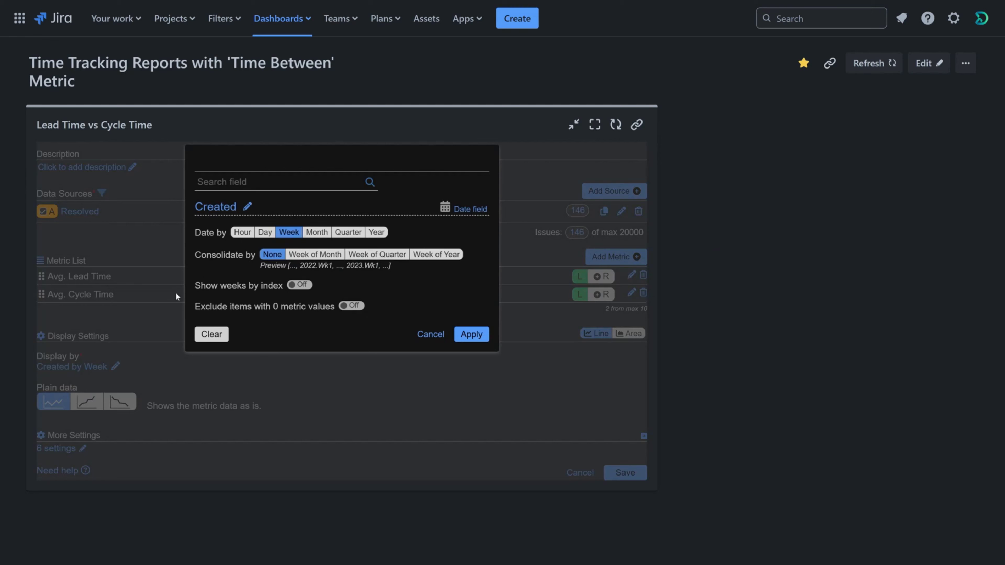
click(256, 182)
text(Resol)
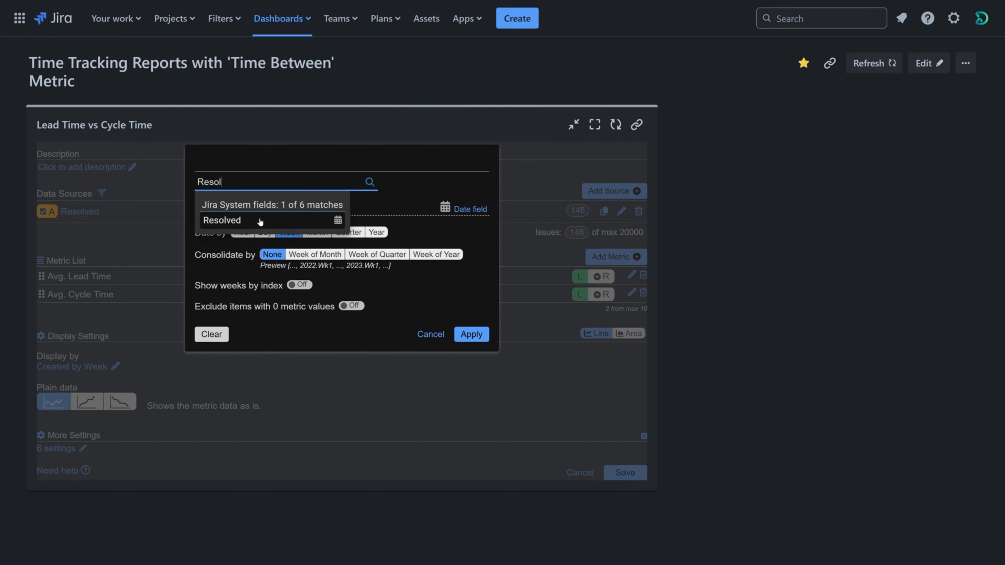
click(221, 220)
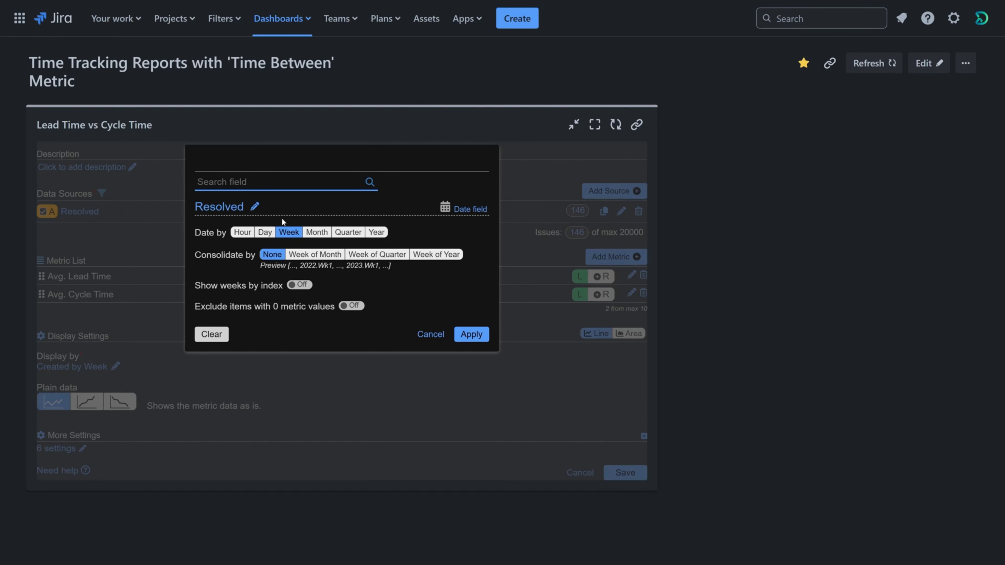
click(313, 231)
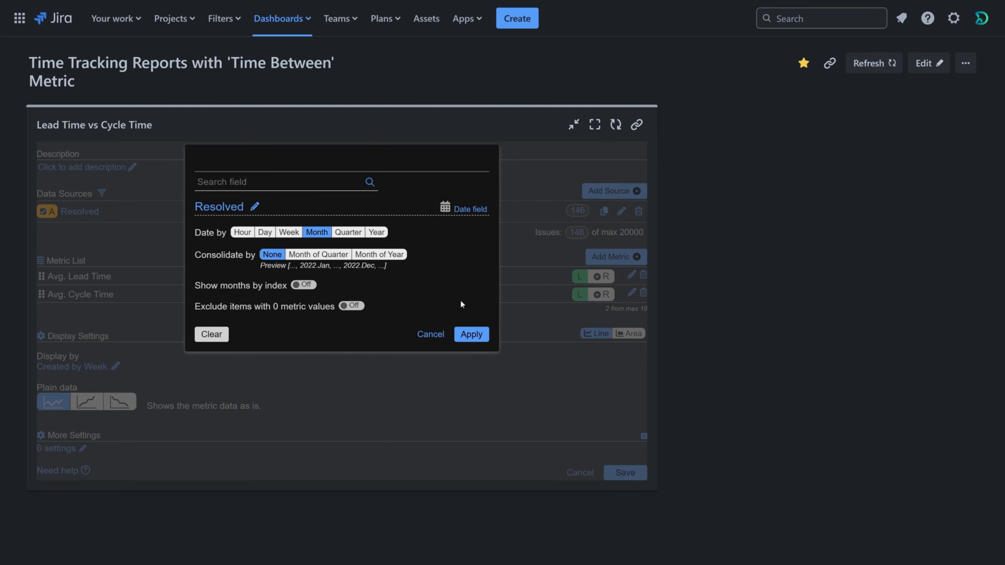
click(468, 334)
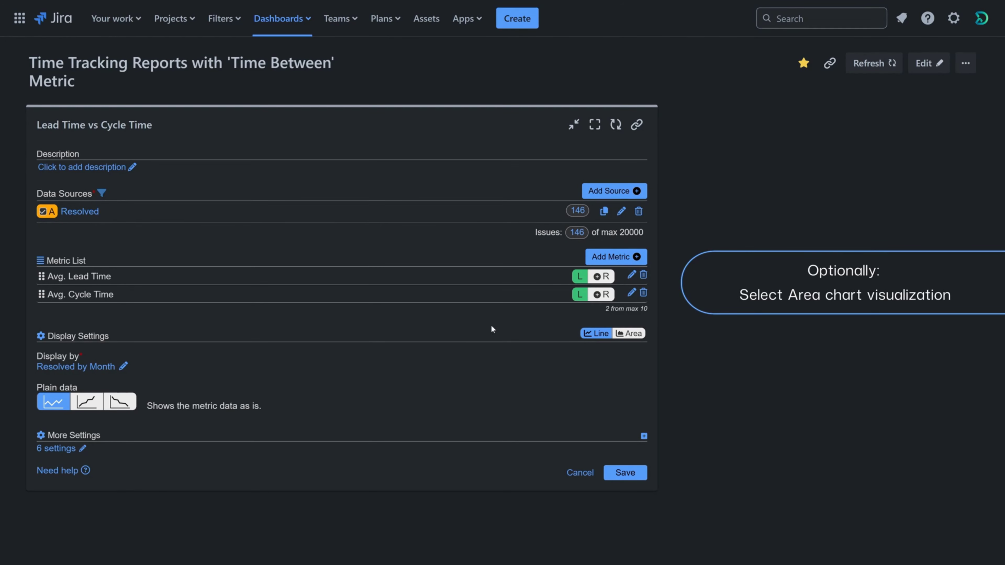
- Change the Lead Time vs Cycle Time chart to the Area visualization and save the gadget
click(623, 333)
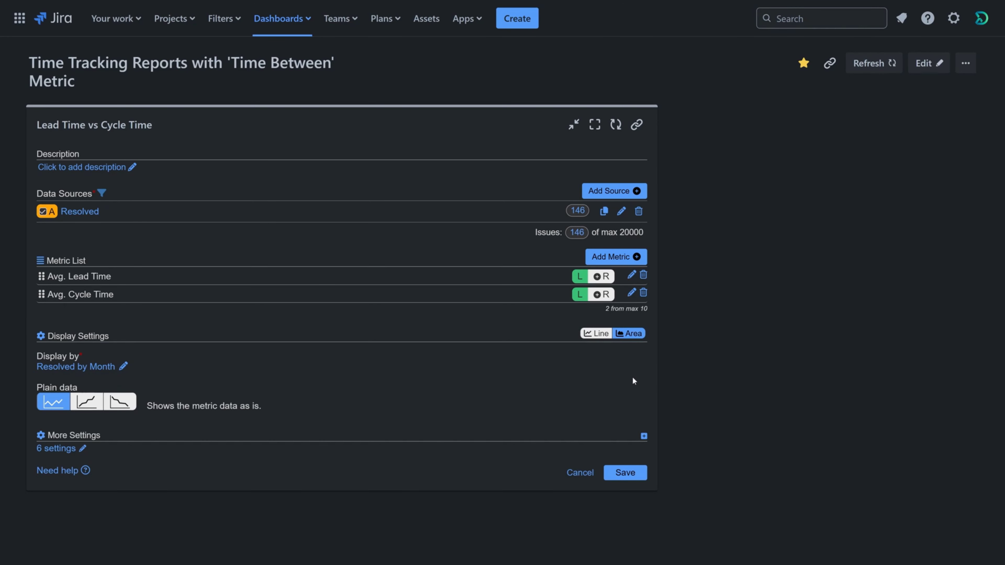
click(626, 473)
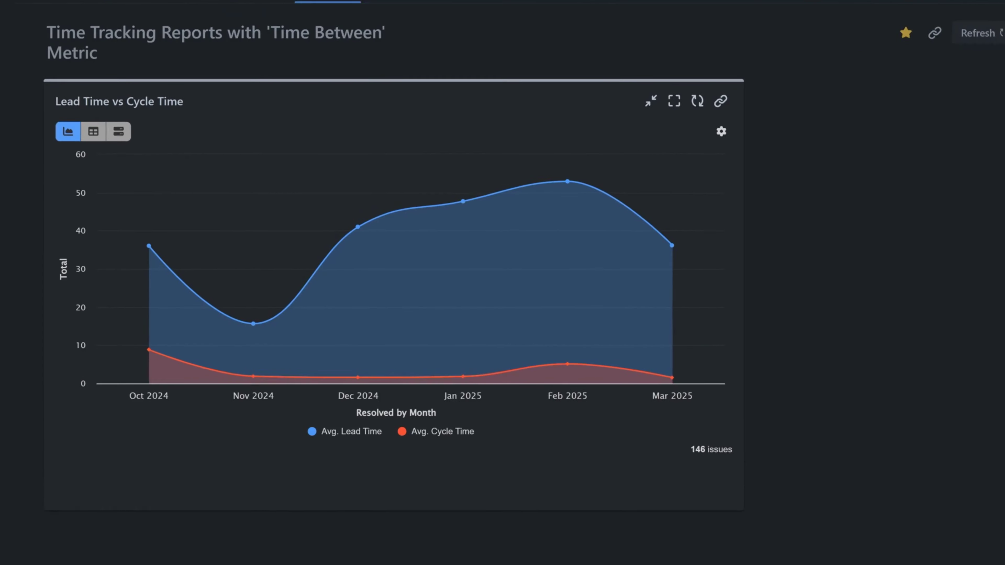
mouse_move(671, 248)
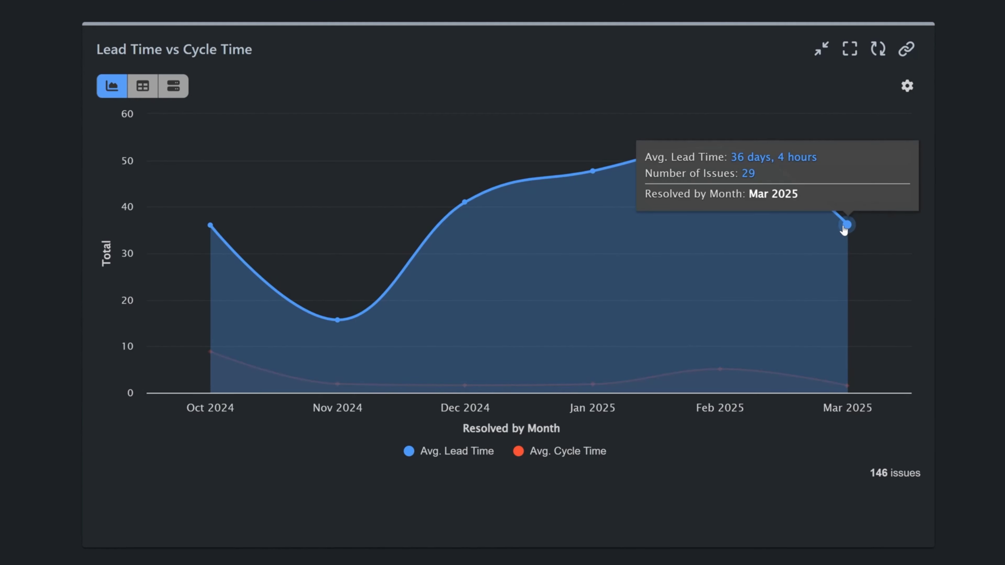
mouse_move(718, 369)
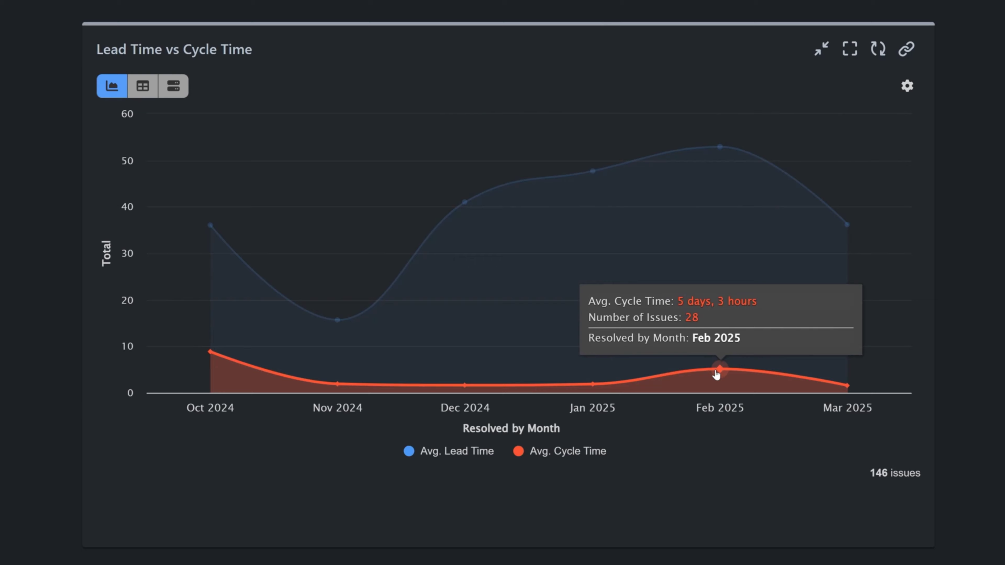
mouse_move(827, 387)
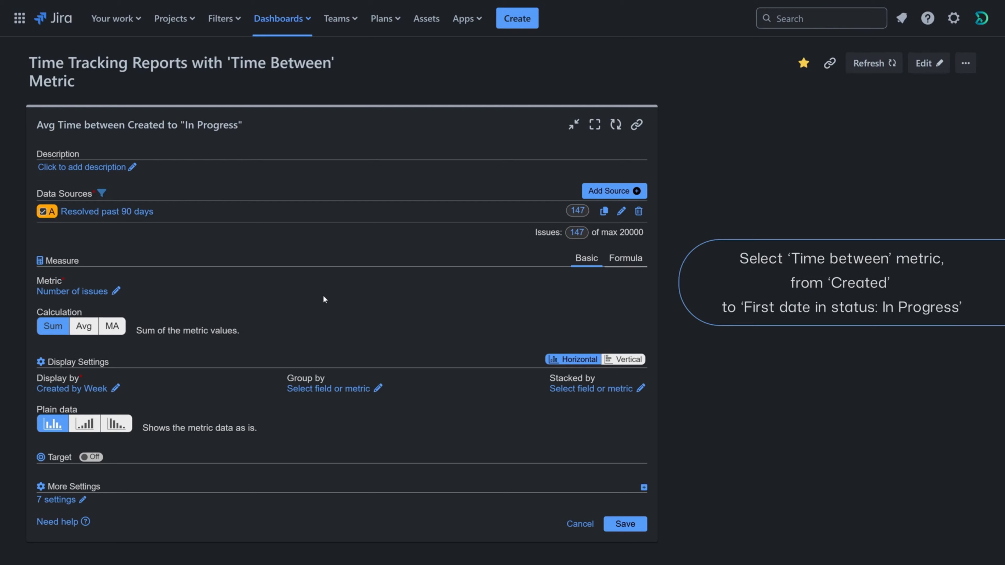
- Choose Time between as the metric of the Avg Time between Created to "In Progress" gadget
click(116, 291)
click(290, 181)
text(Time between)
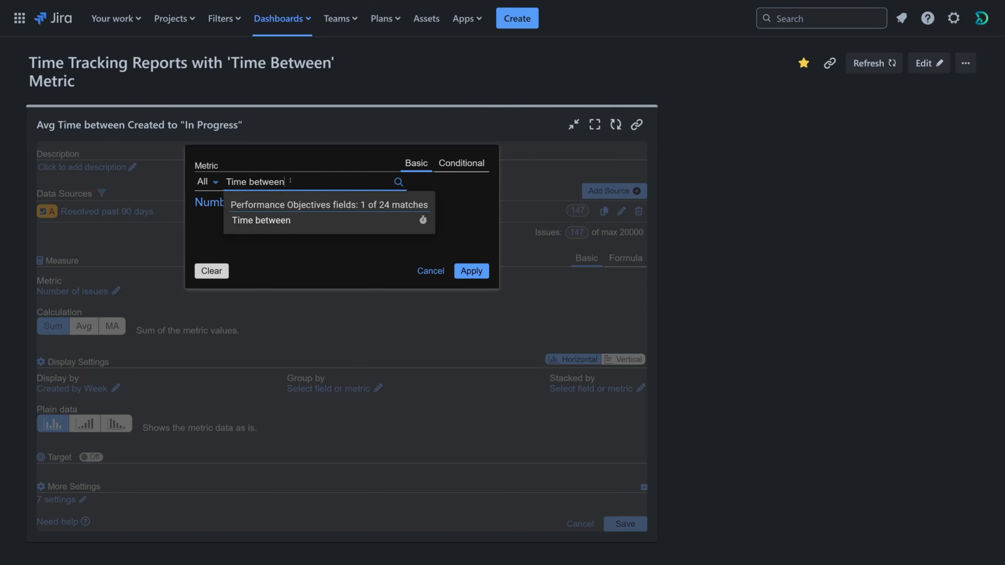
click(311, 220)
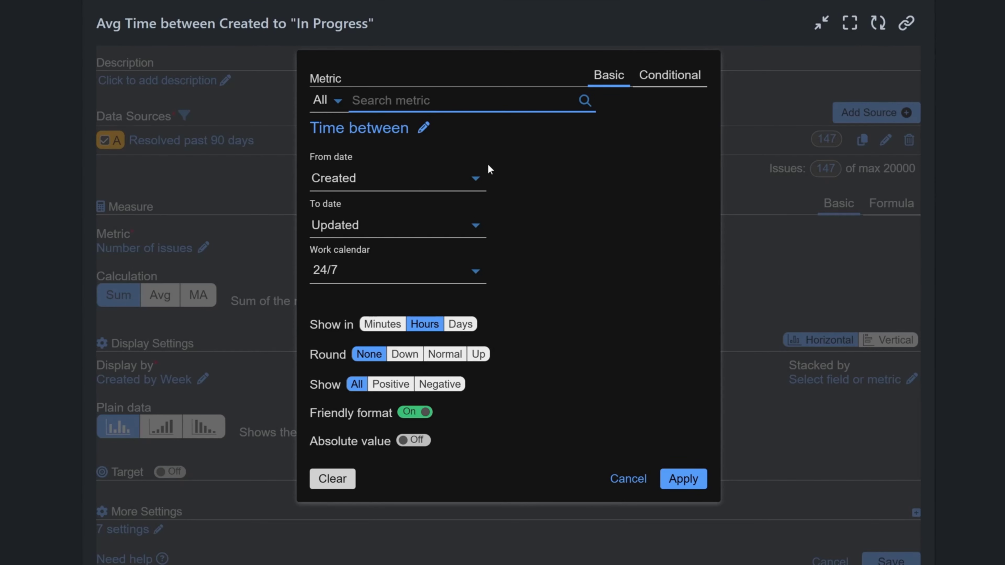
- Set the metric's To date to First date in status with the In Progress status
click(477, 226)
text(First)
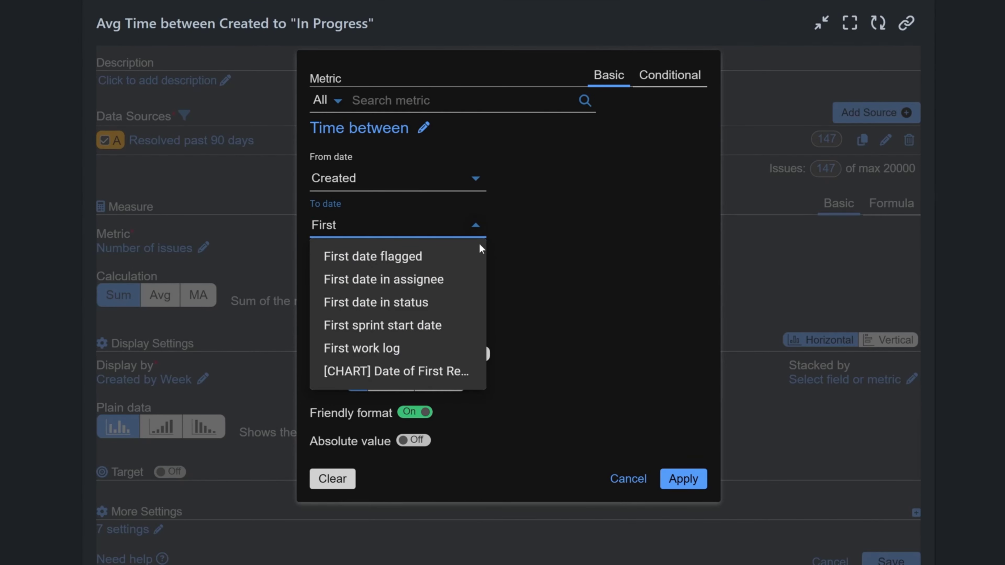
click(478, 301)
click(574, 259)
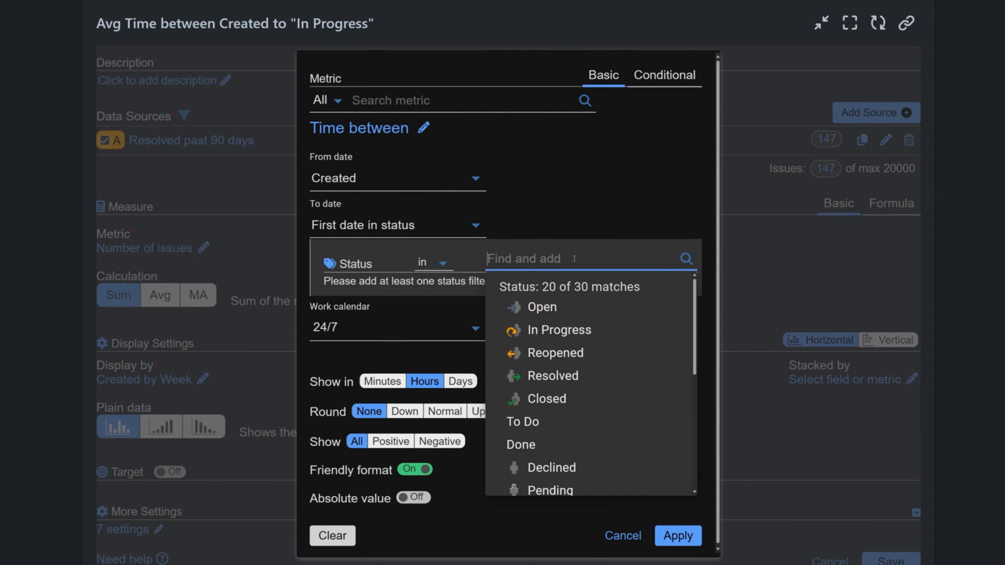
click(585, 328)
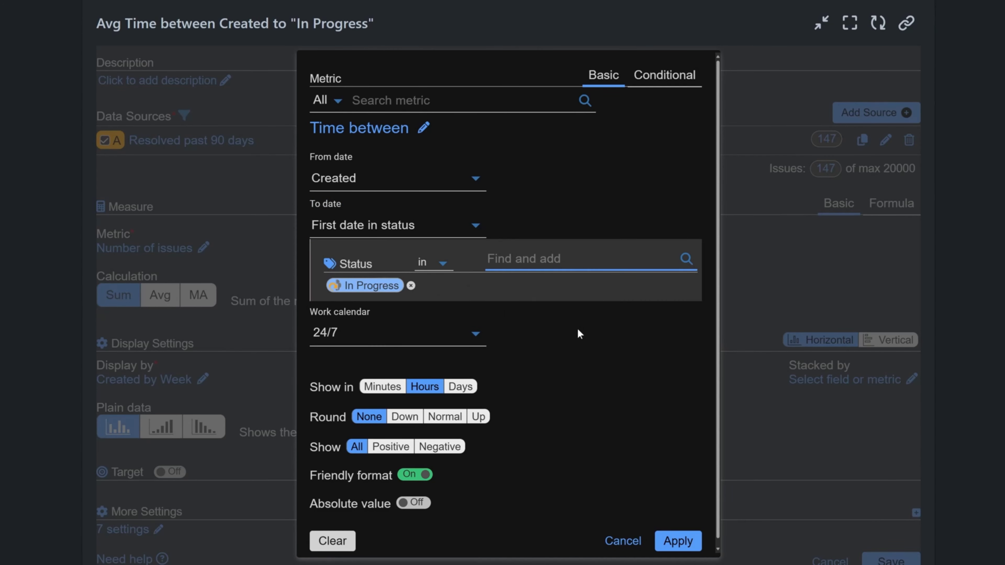
- Apply the metric with the Los Angeles work calendar and values in Days, and set its calculation to Avg
click(462, 339)
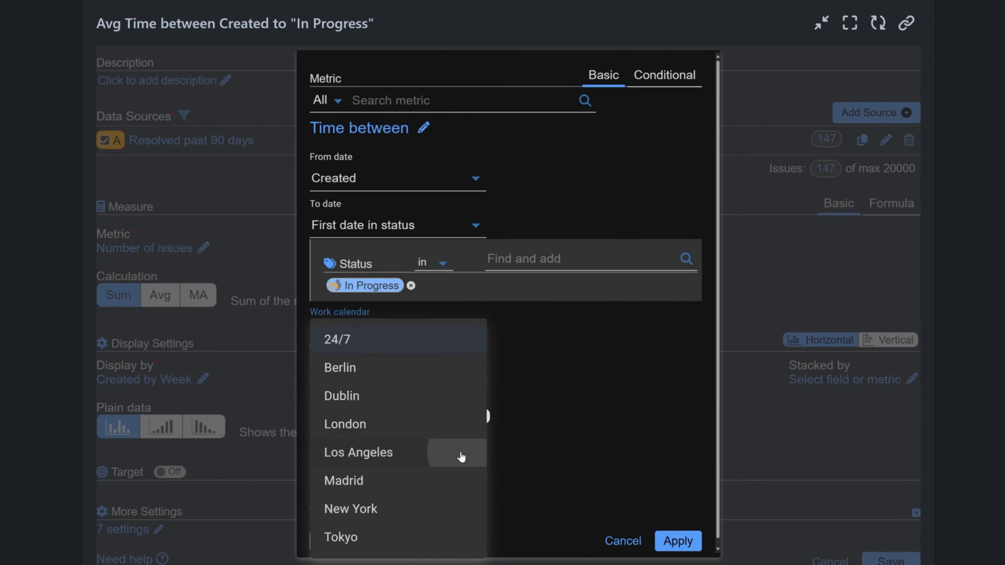
click(461, 455)
click(467, 388)
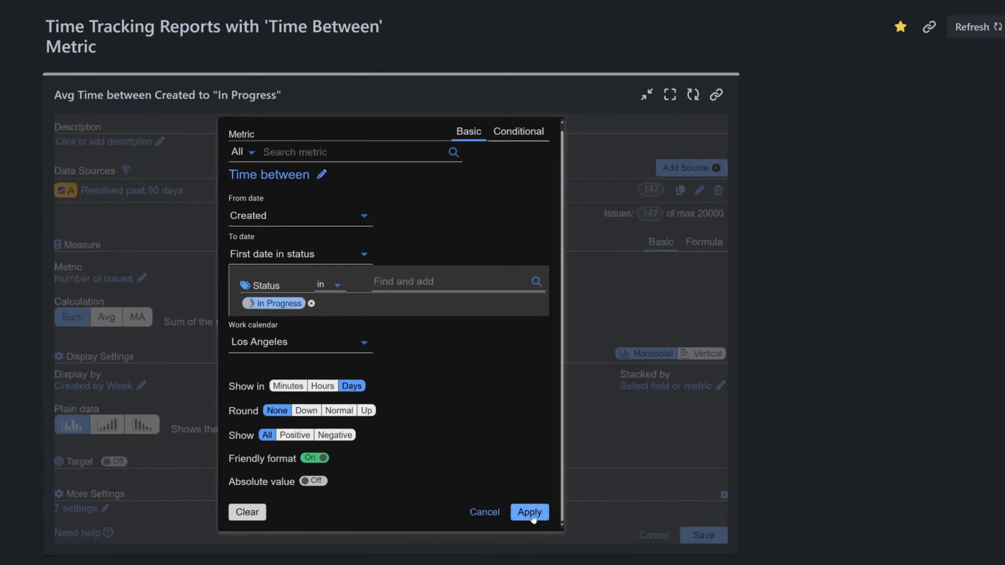
click(678, 541)
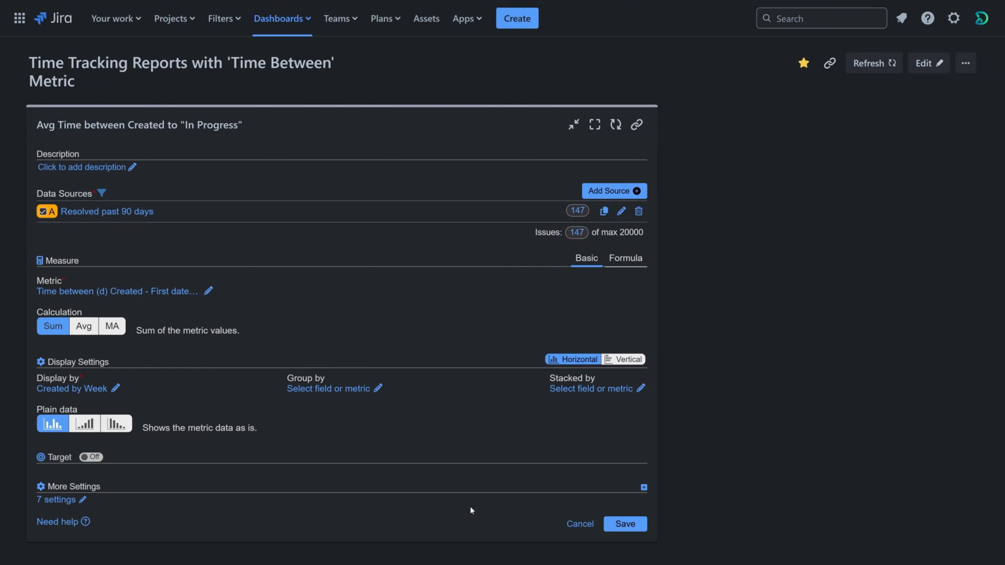
click(87, 332)
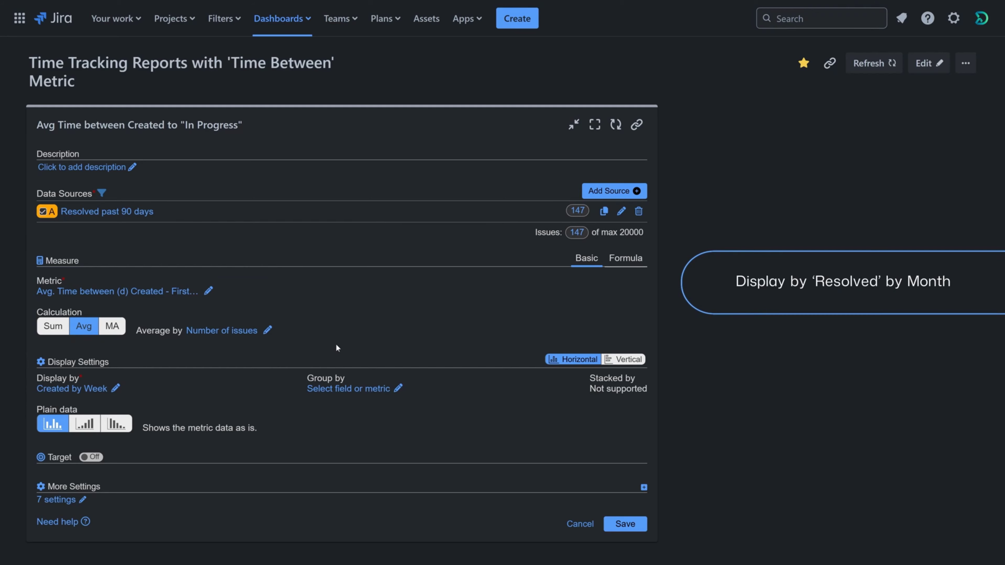
- Display the Avg Time between Created to "In Progress" chart by Resolved per Month and save the gadget
click(115, 388)
click(280, 183)
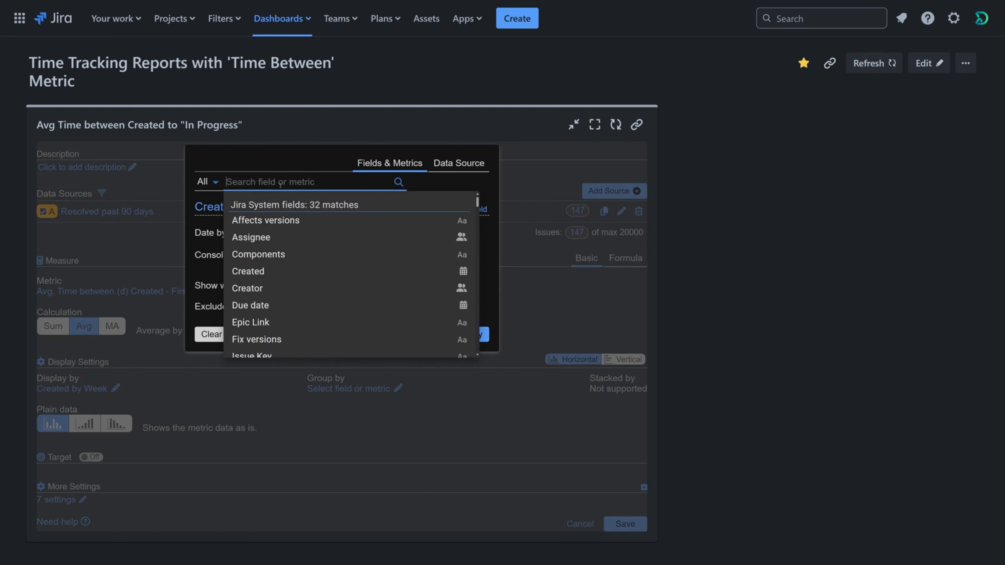
text(Reso)
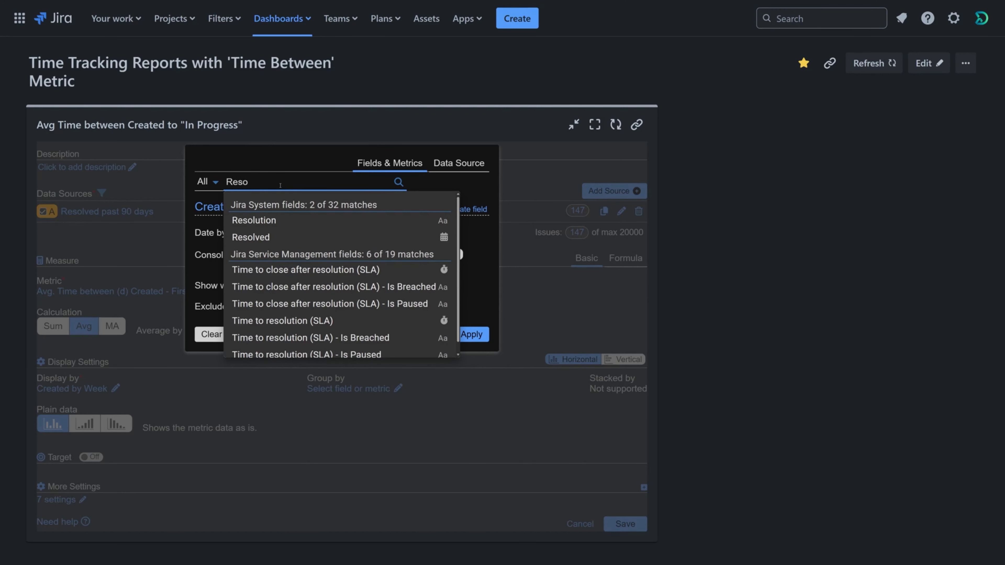
click(296, 237)
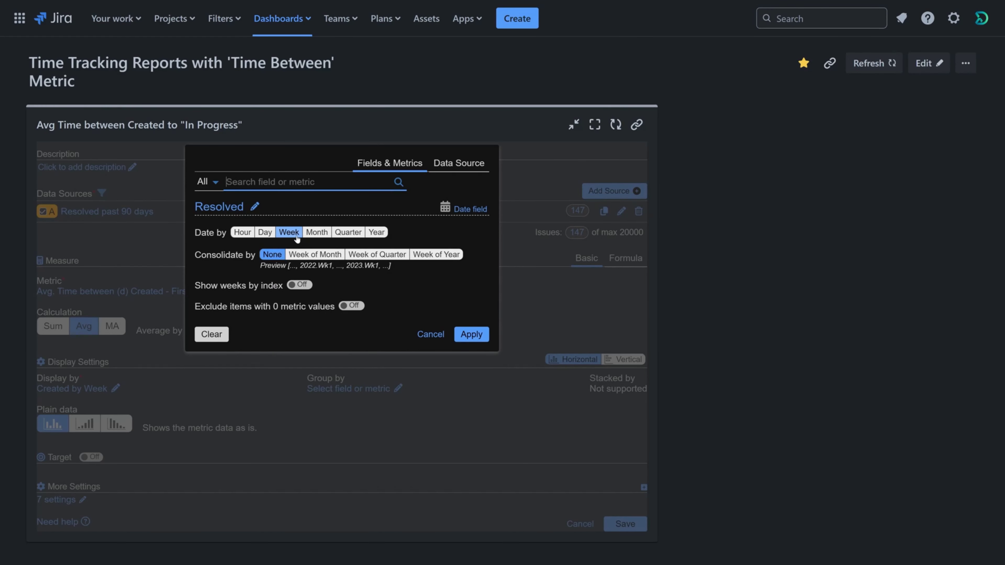
click(315, 234)
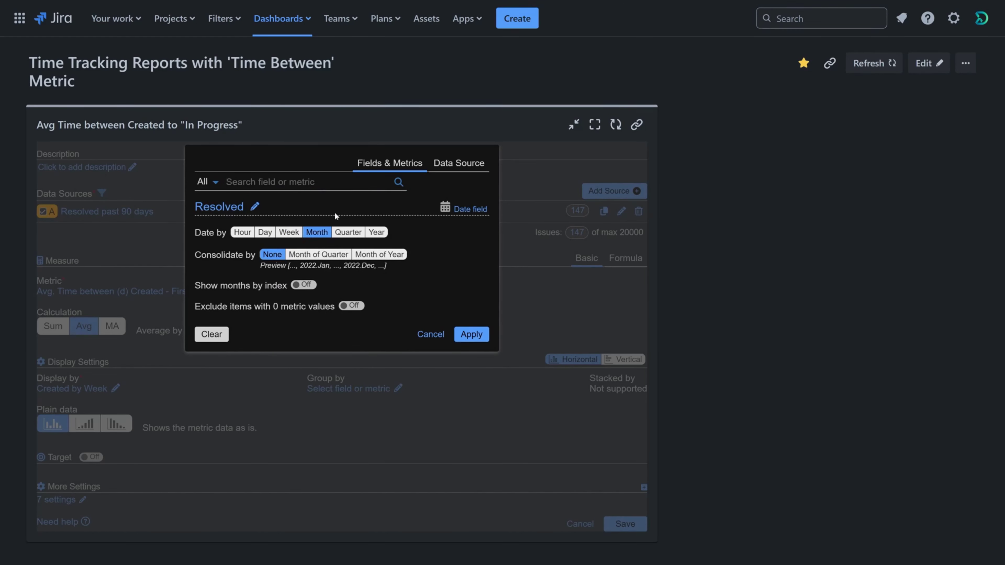
click(462, 337)
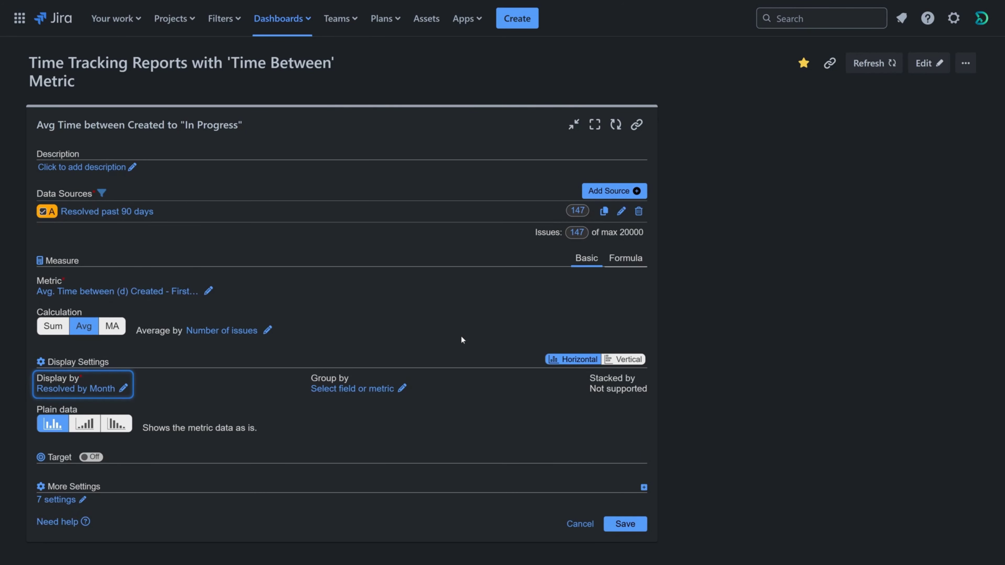
click(625, 524)
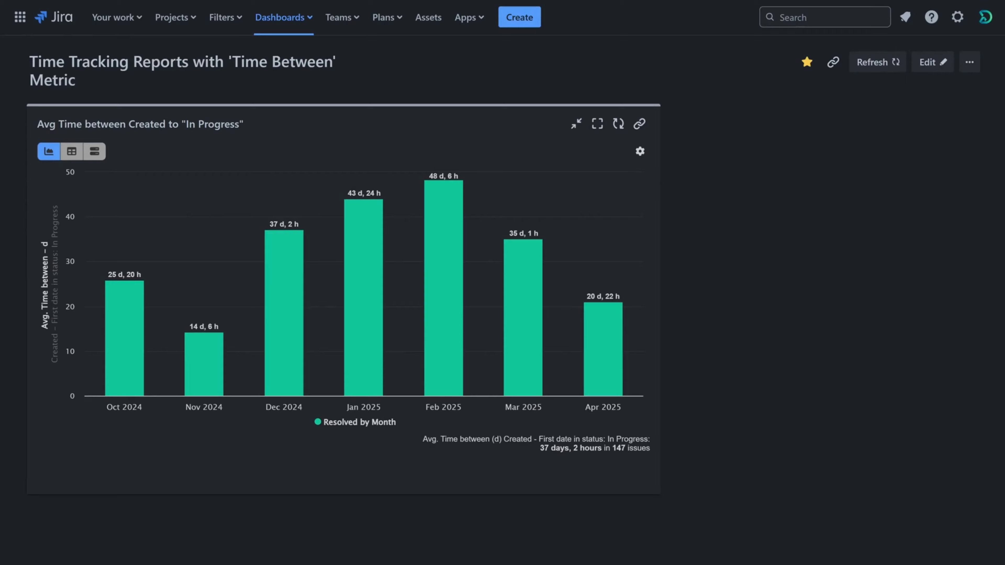
mouse_move(613, 344)
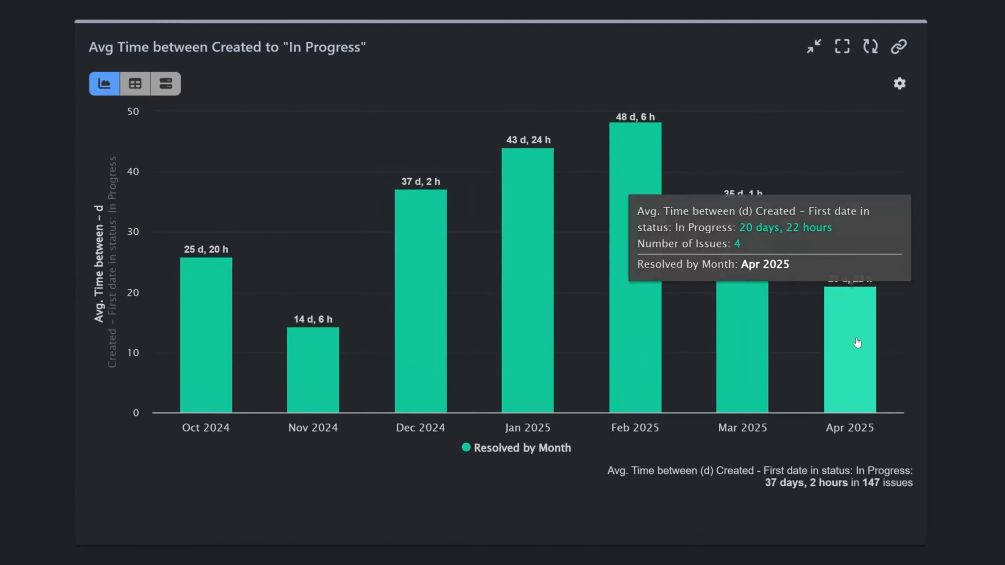
mouse_move(733, 321)
mouse_move(639, 242)
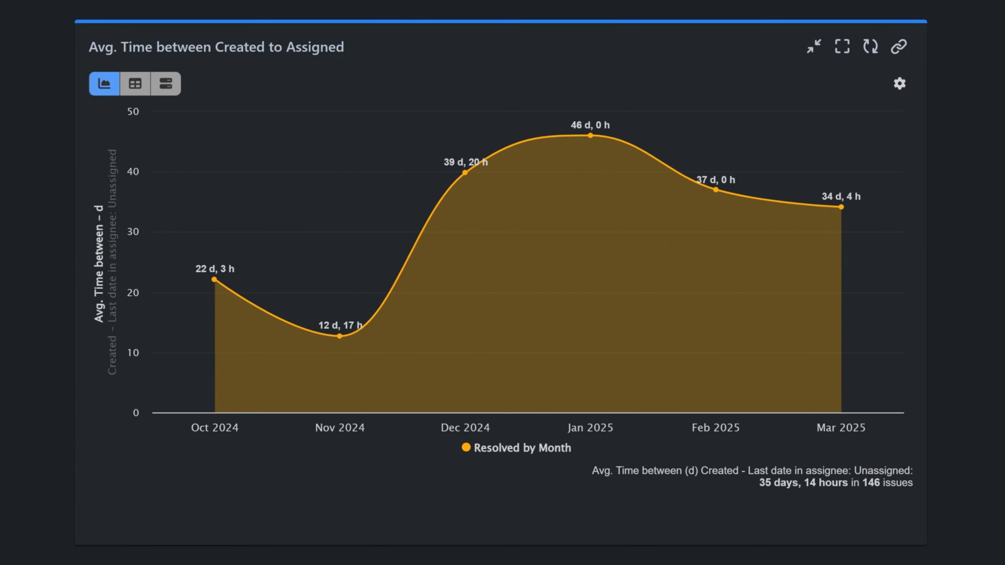
- Examine the monthly values of the Avg. Time between Created to Assigned chart and open its metric settings
mouse_move(863, 216)
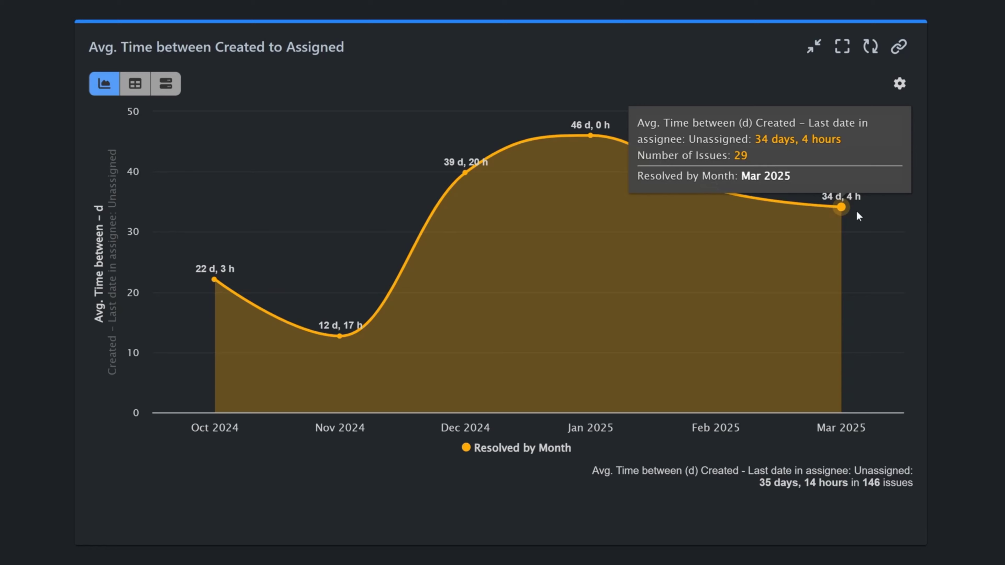
mouse_move(584, 139)
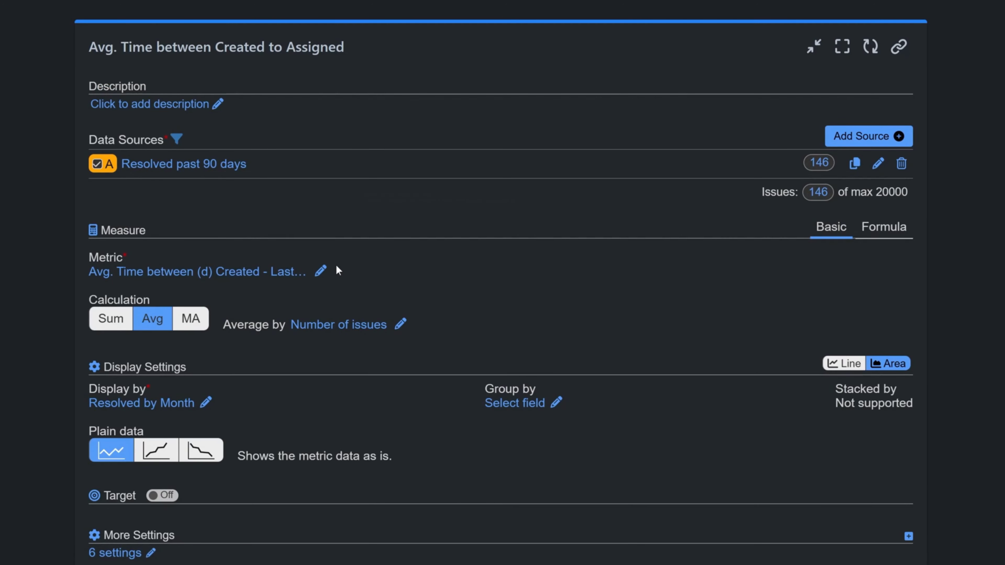
click(321, 270)
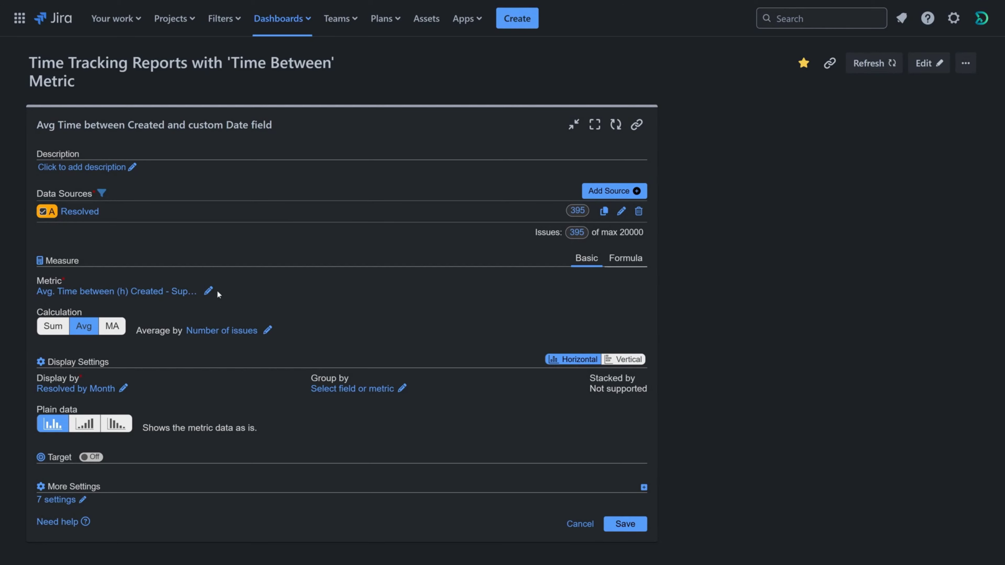
- Inspect the metric and monthly bars of the Avg Time between Created and custom Date field gadget
click(208, 290)
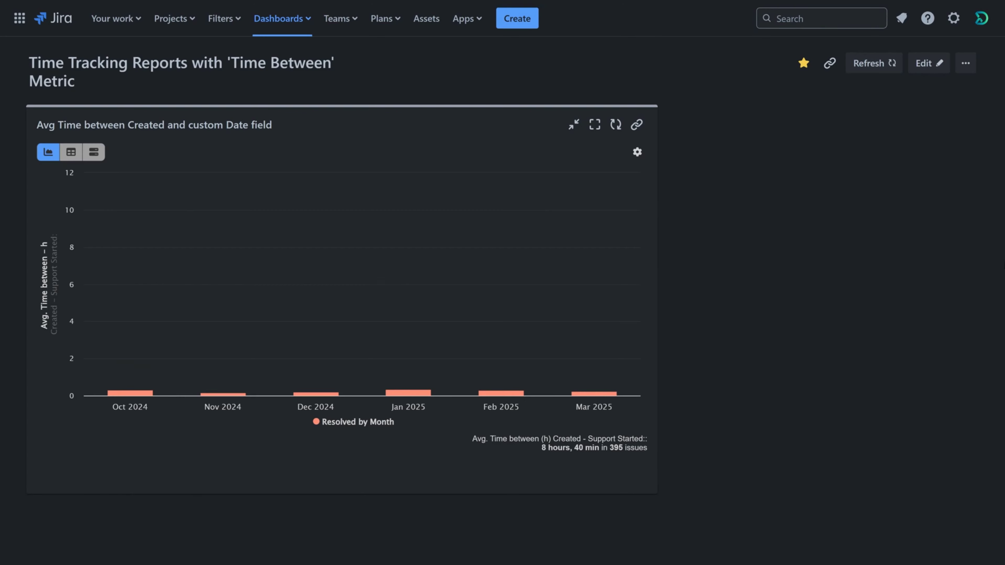
mouse_move(599, 285)
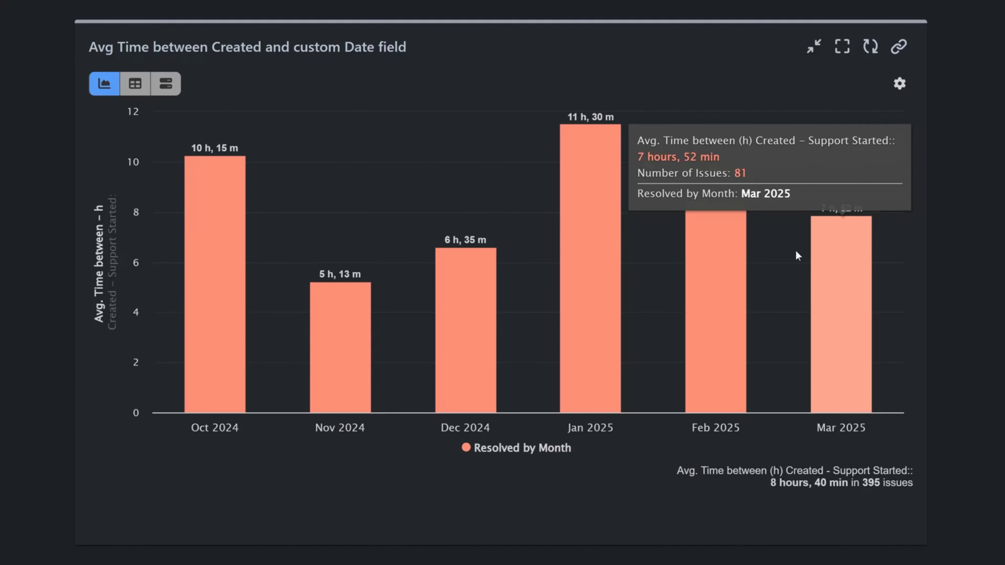
mouse_move(593, 134)
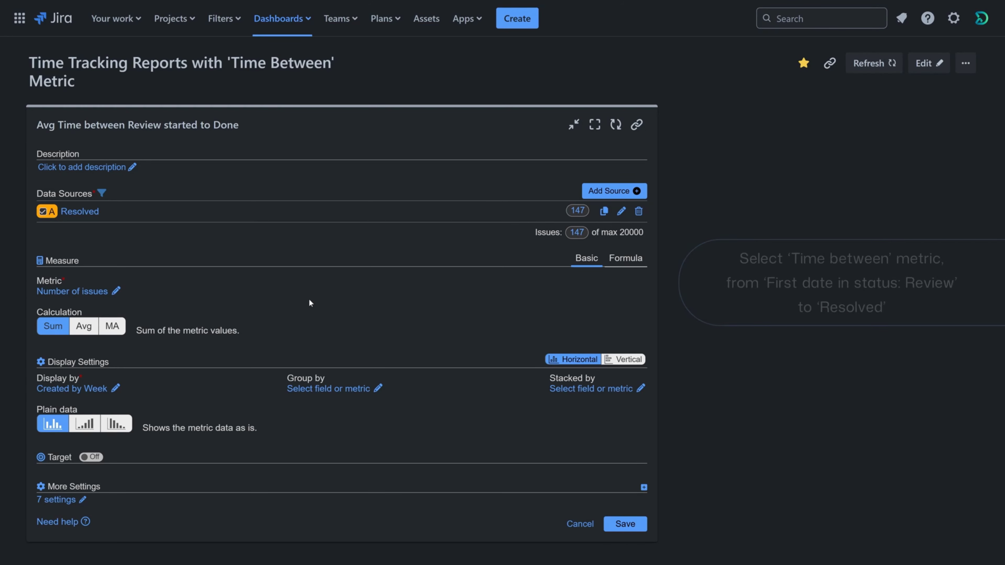
- Choose Time between as the metric of the Avg Time between Review started to Done gadget
click(115, 292)
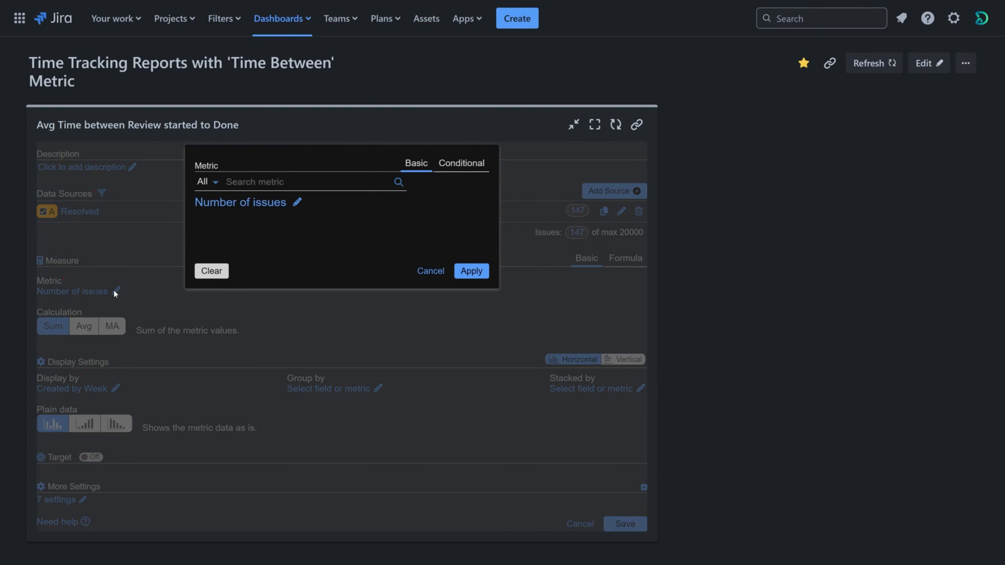
click(291, 182)
text(Time b)
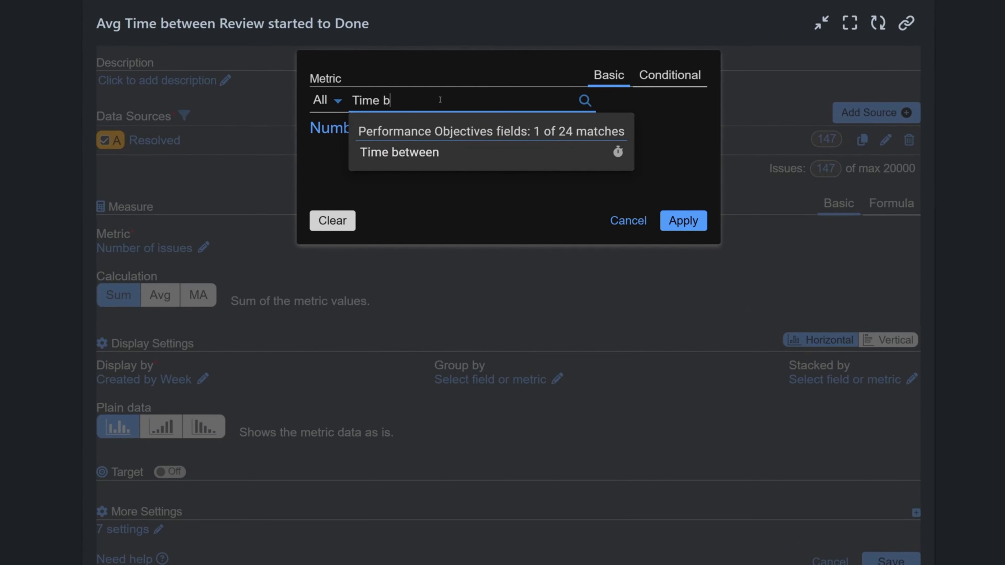
click(449, 152)
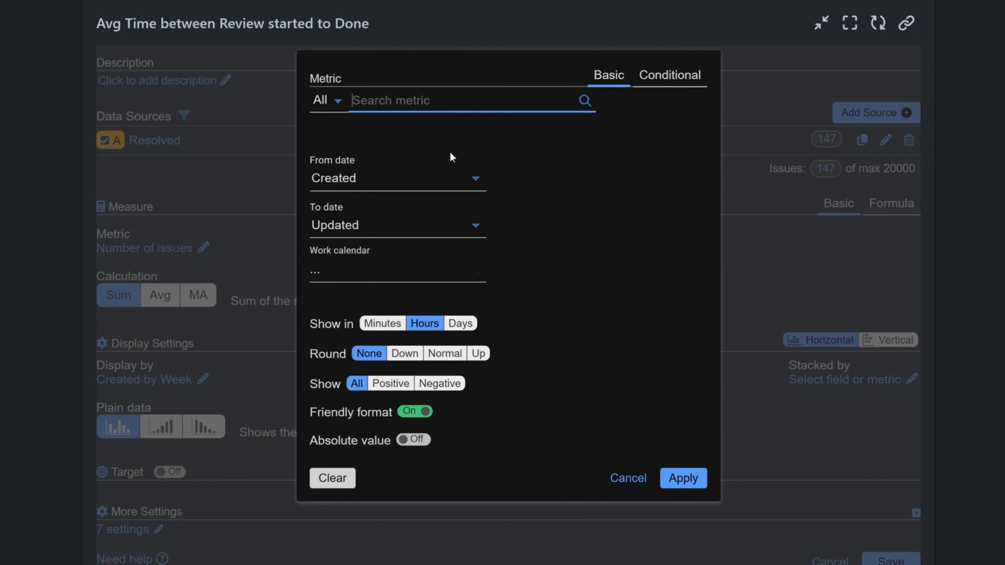
- Set the metric's From date to First date in status with the Review status
click(467, 178)
text(First)
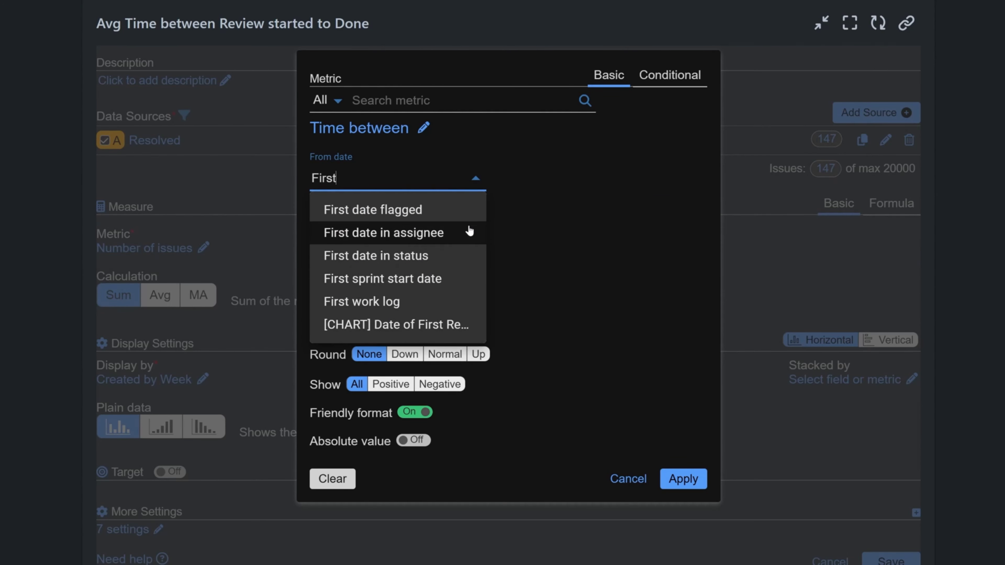
click(468, 255)
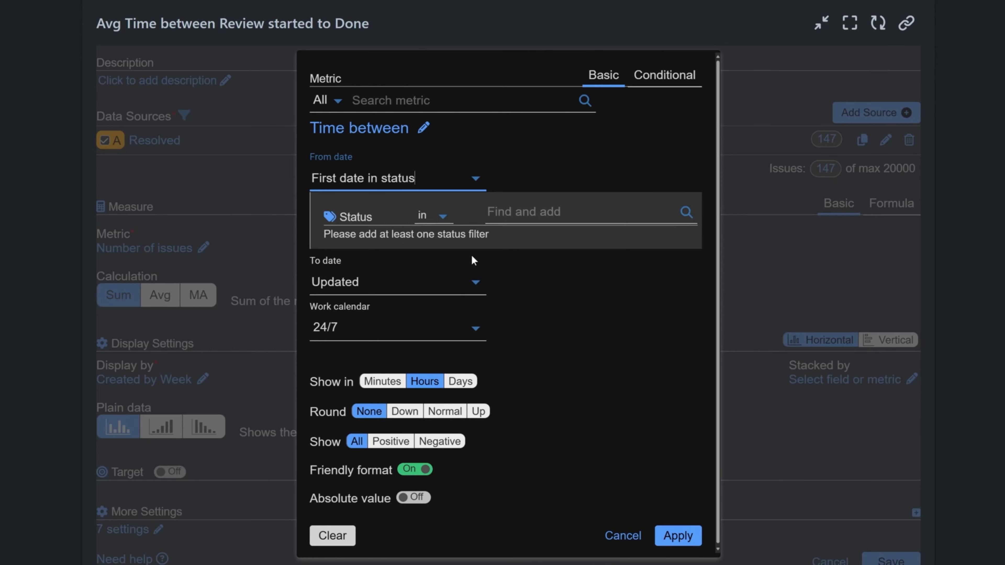
click(544, 213)
text(Revi)
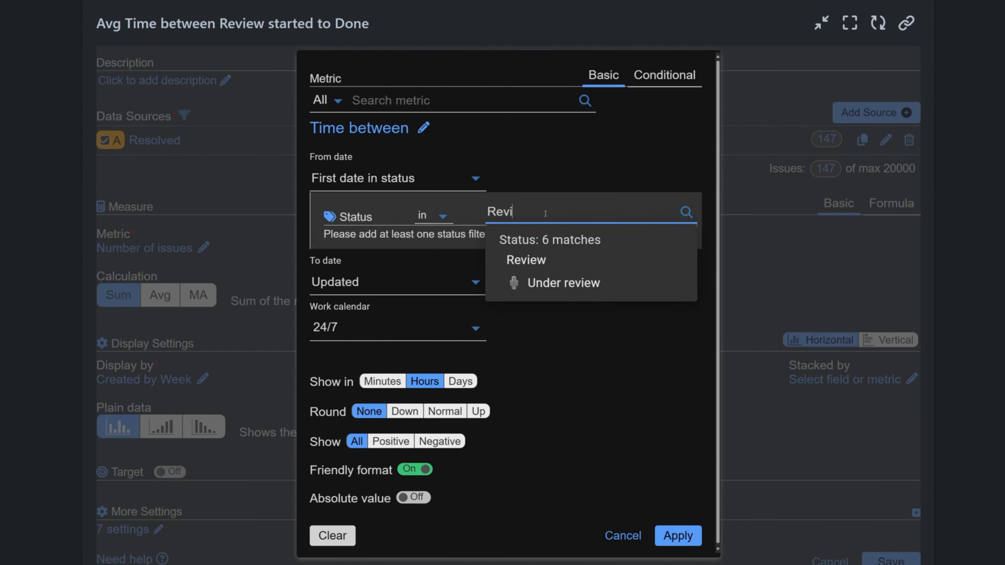
click(552, 259)
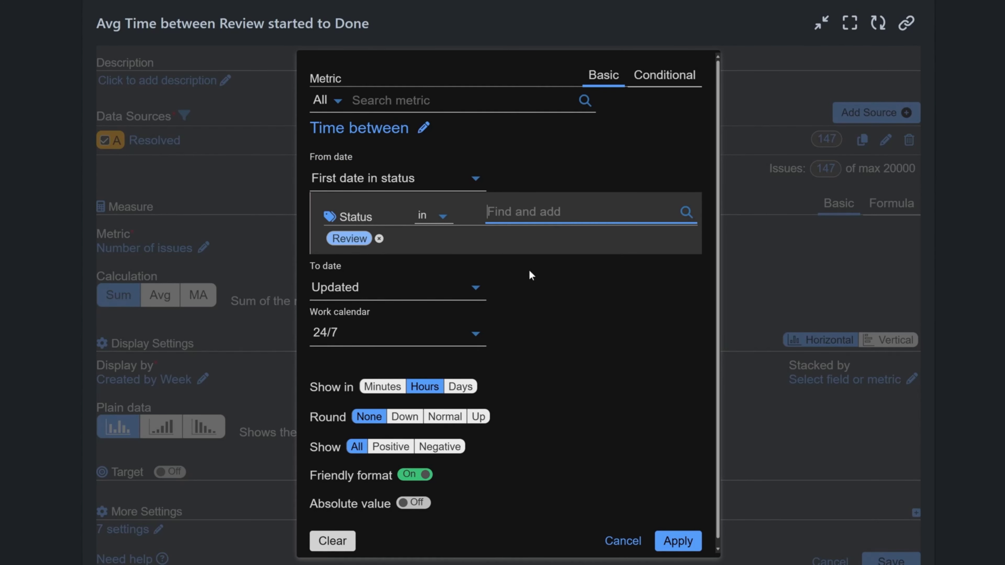
- Set the metric's To date to Resolved
click(476, 288)
text(Res)
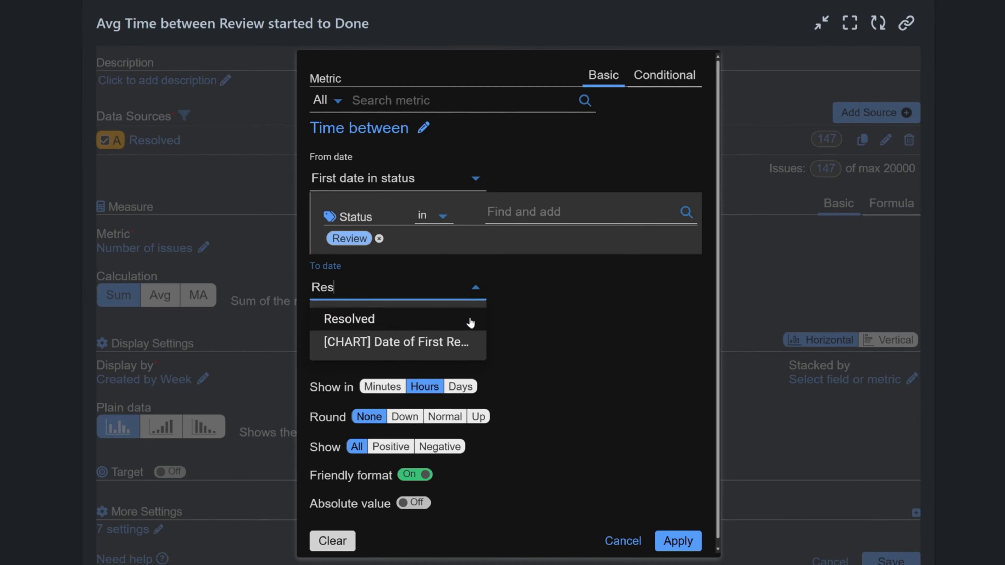
click(471, 318)
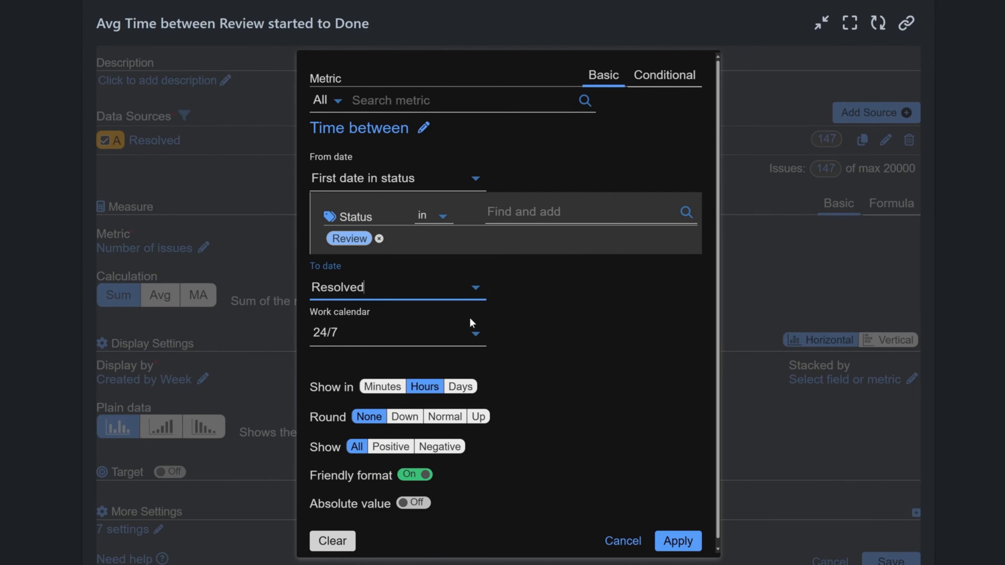
- Apply the Review-to-Resolved metric with the Los Angeles work calendar and values in Days, and set its calculation to Avg
click(477, 334)
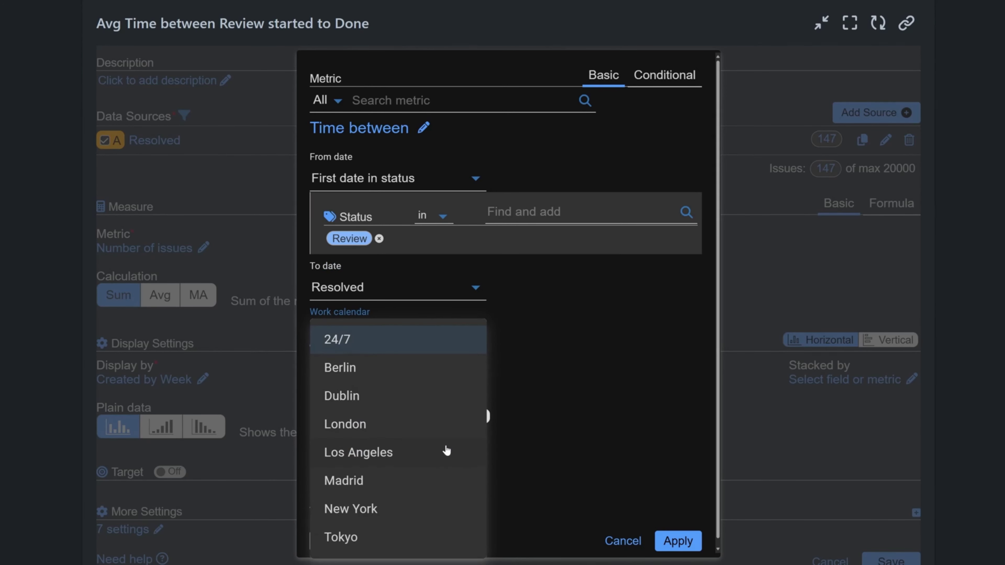
click(446, 455)
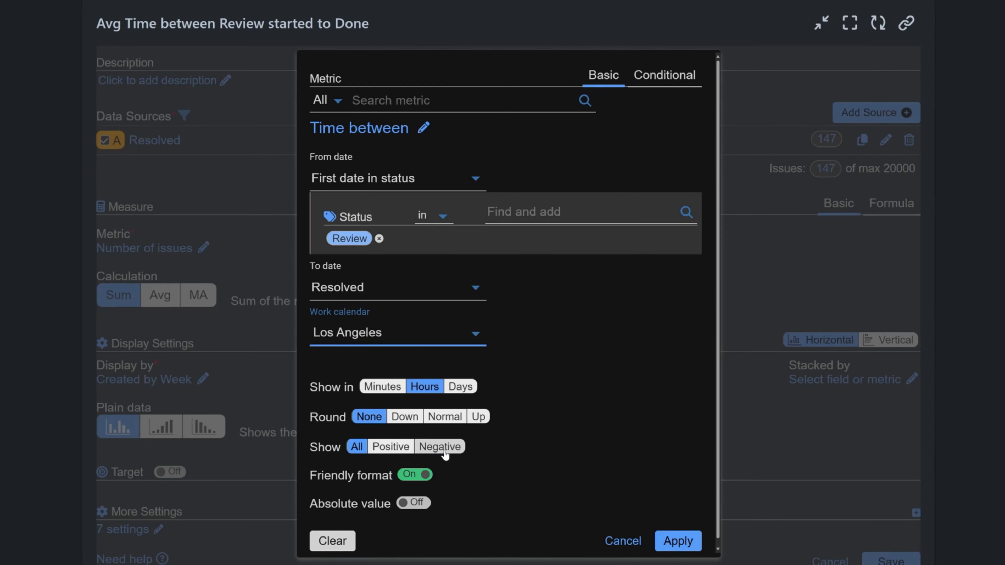
click(467, 388)
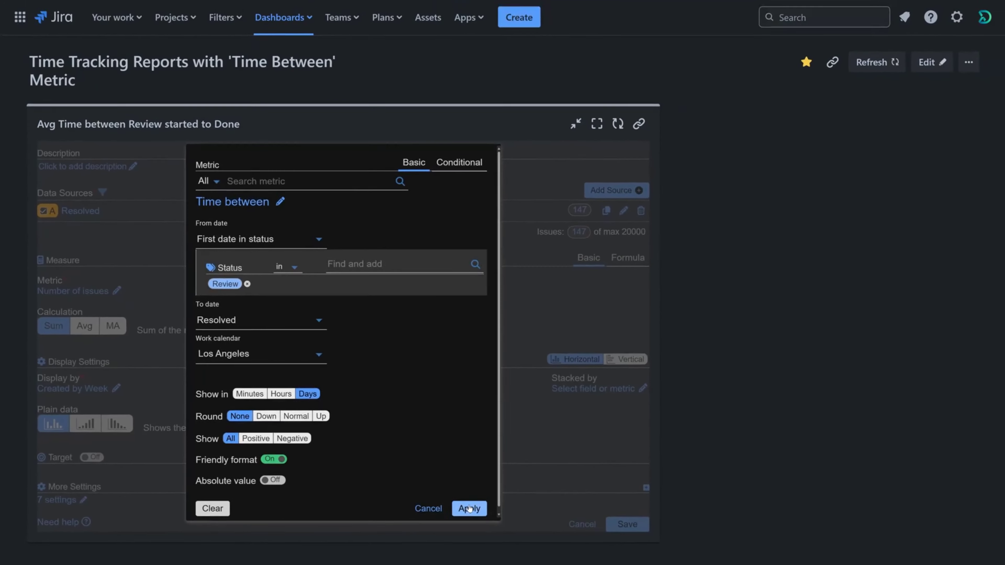
click(678, 541)
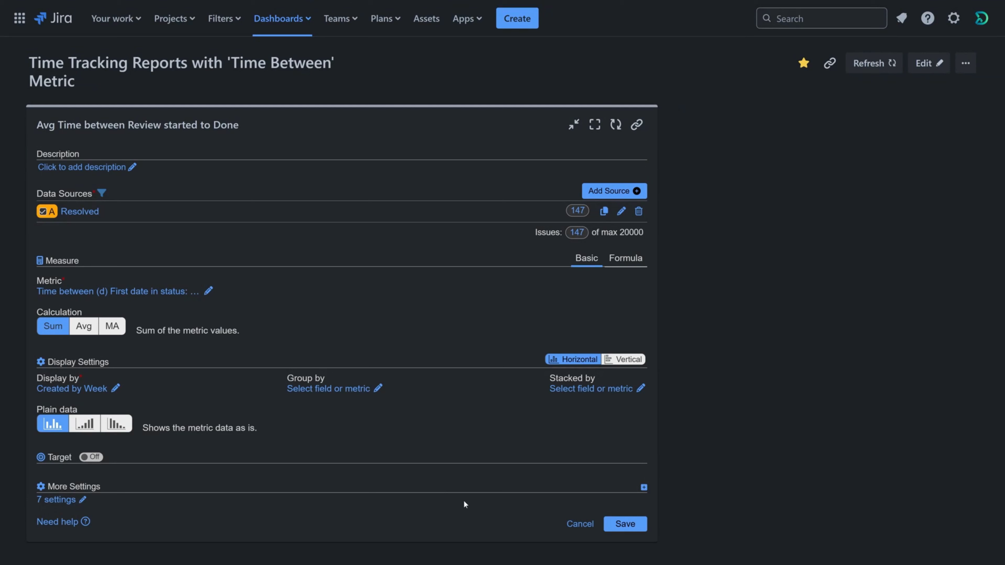
click(88, 328)
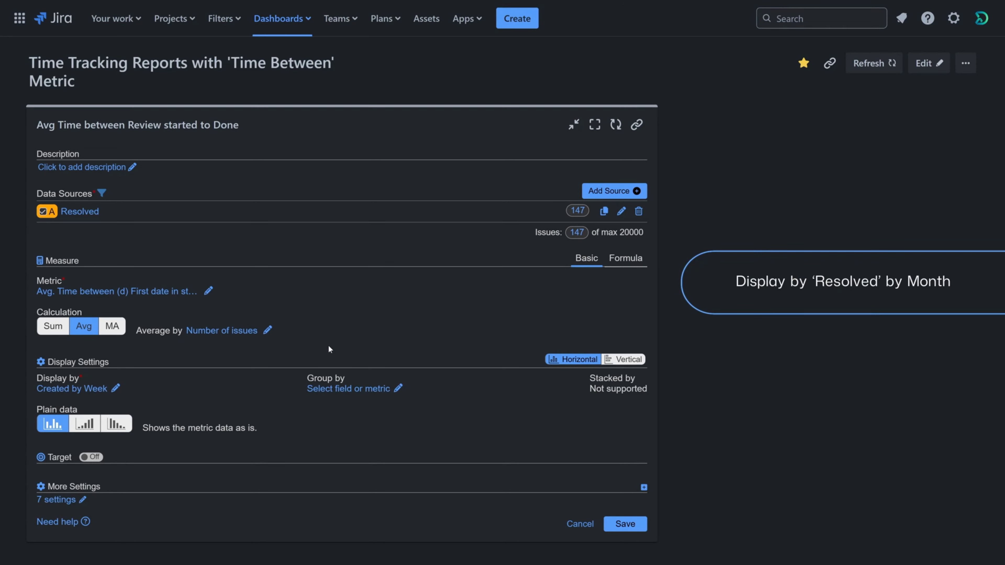
- Display the Avg Time between Review started to Done chart by Resolved per Month and save the gadget
click(114, 389)
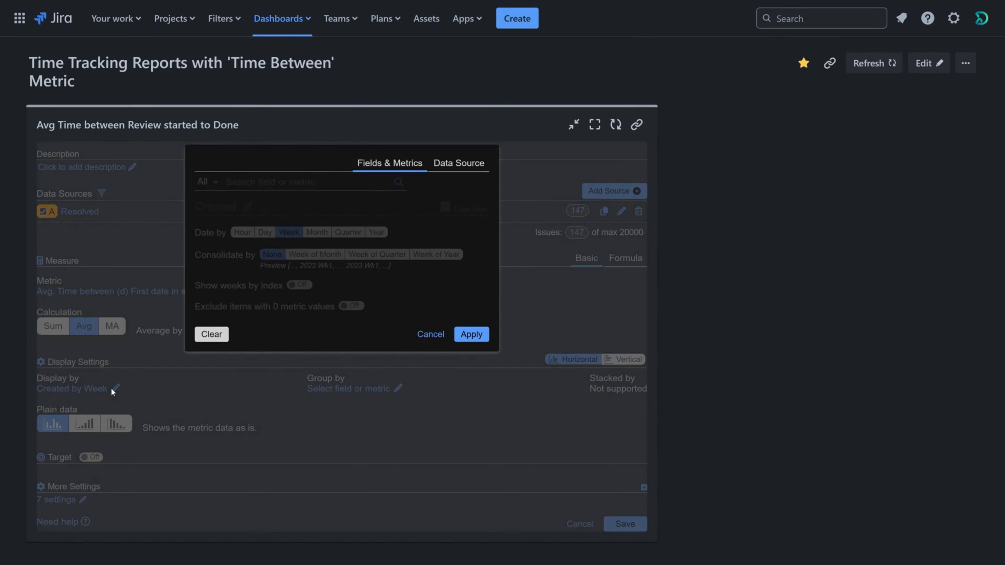
click(265, 181)
text(Resolved)
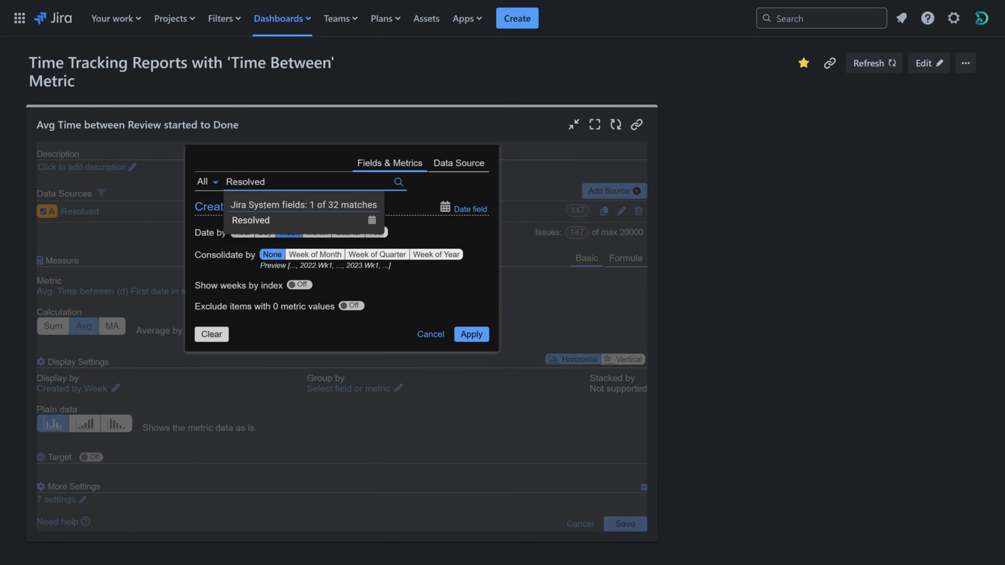
click(267, 220)
click(313, 233)
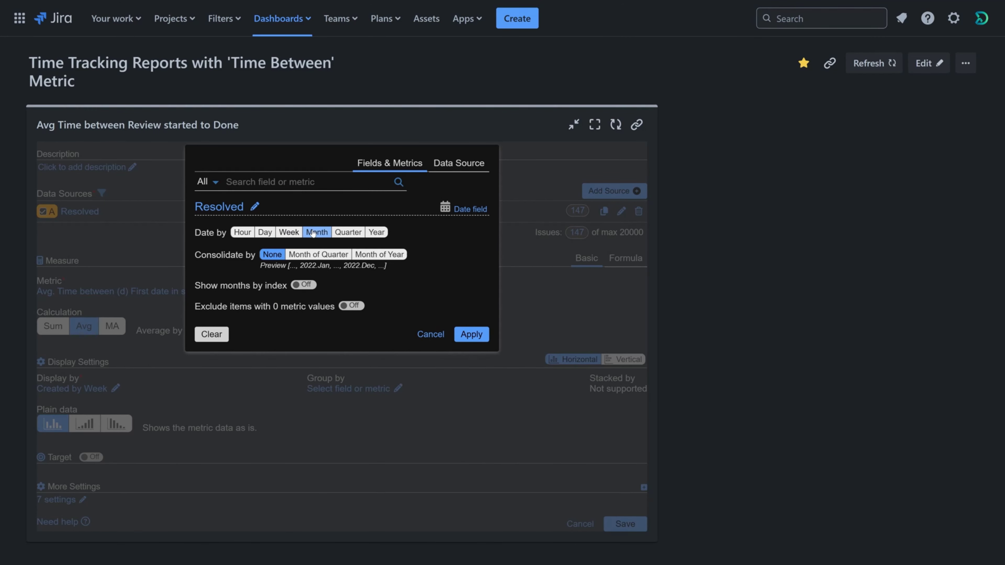
click(462, 337)
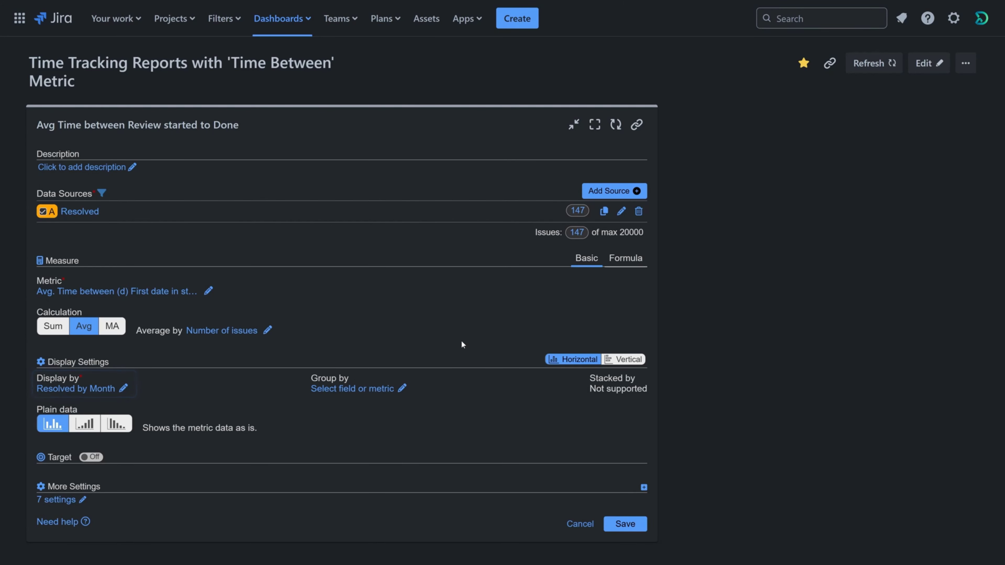
click(619, 522)
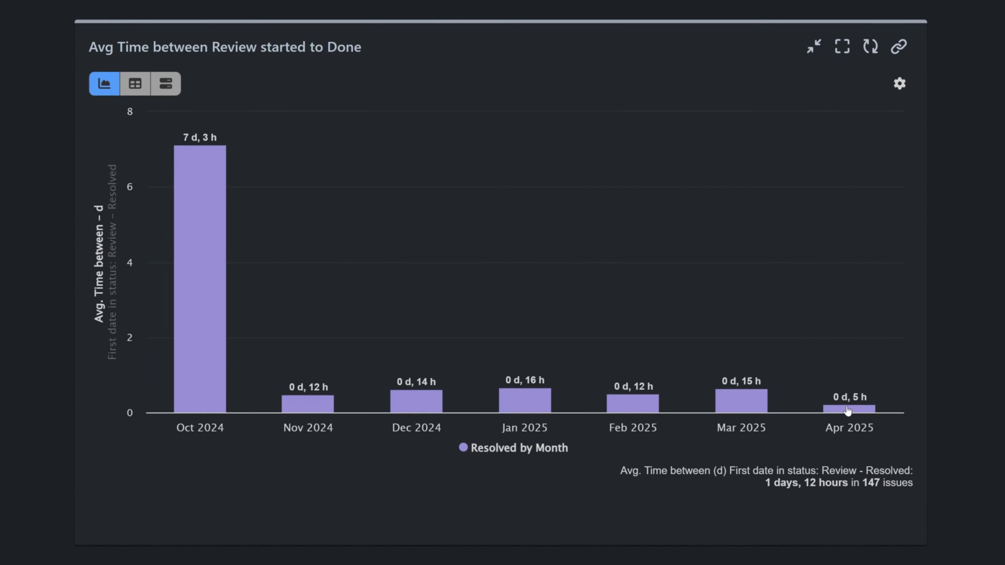
mouse_move(846, 412)
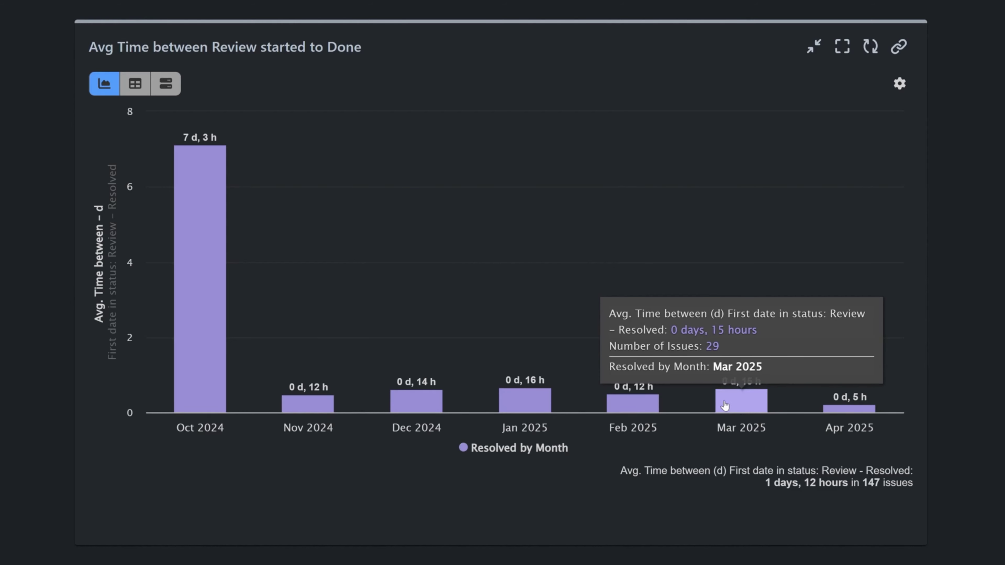
mouse_move(631, 406)
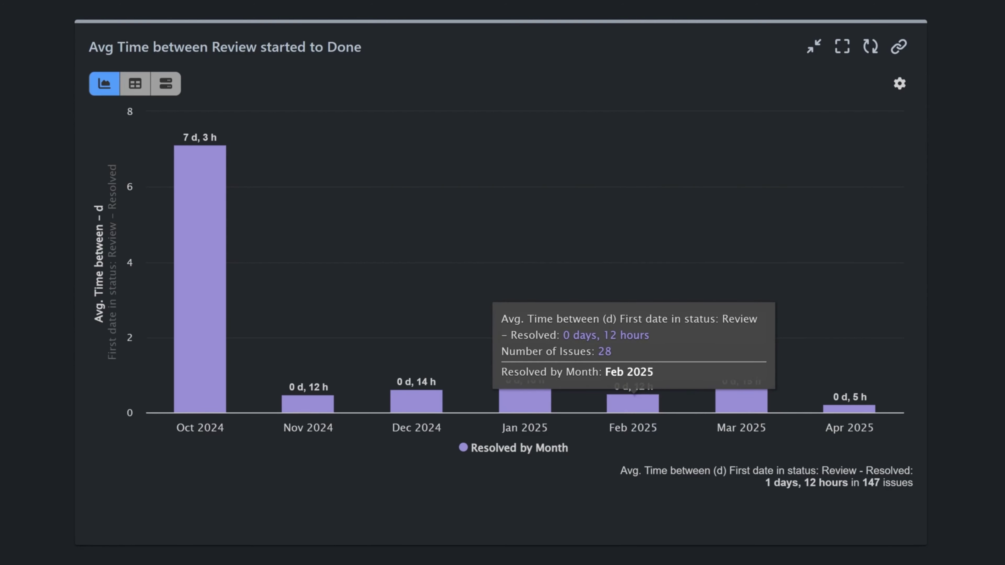